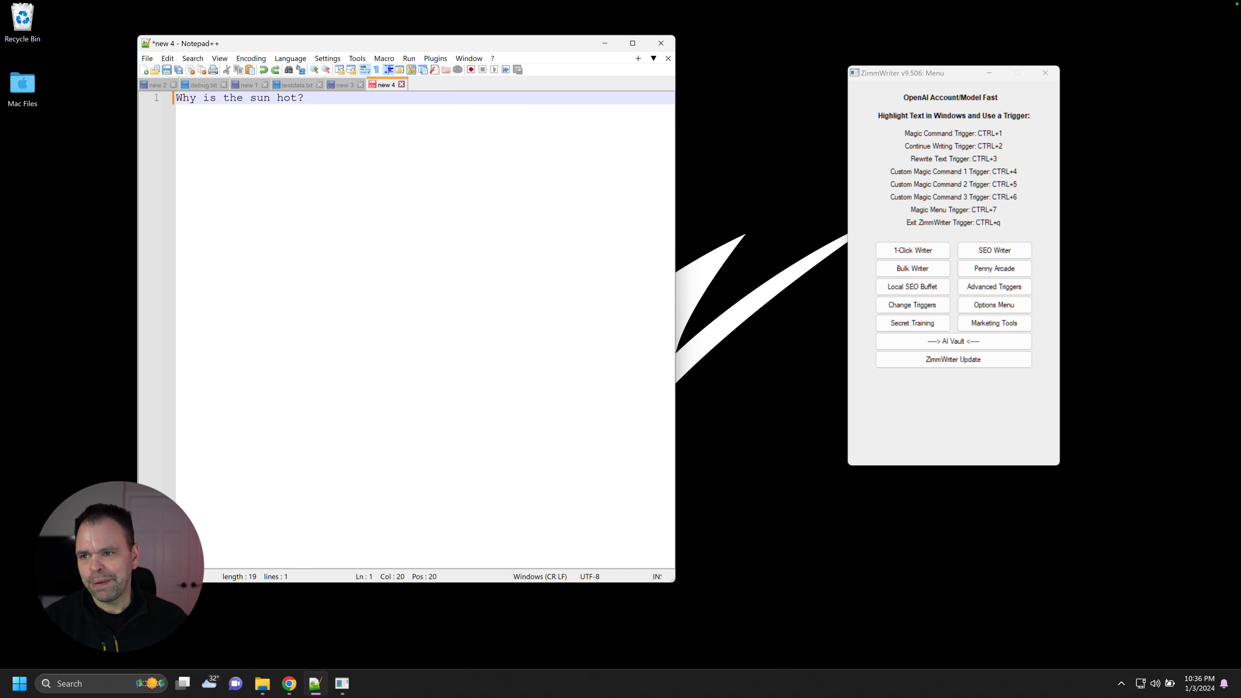
Run ZimmWriter's Magic Command on the line "Why is the sun hot?" to generate an answer below it.
key("shift+Home")
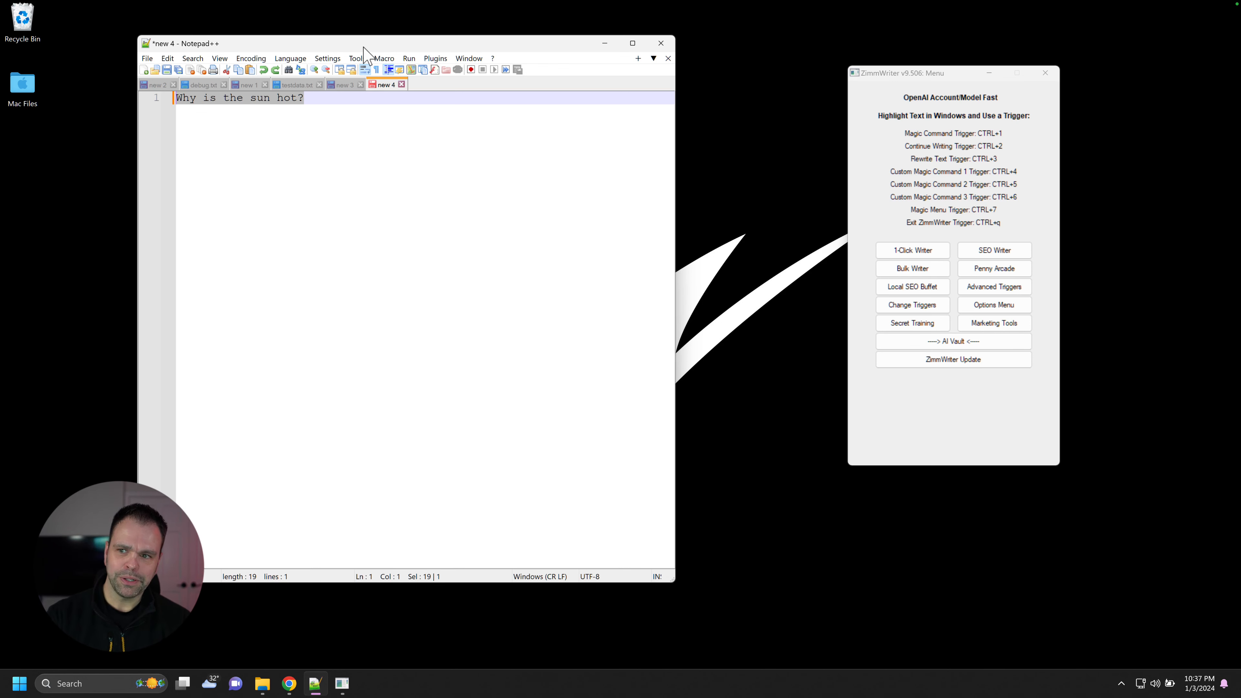
left_click(322, 102)
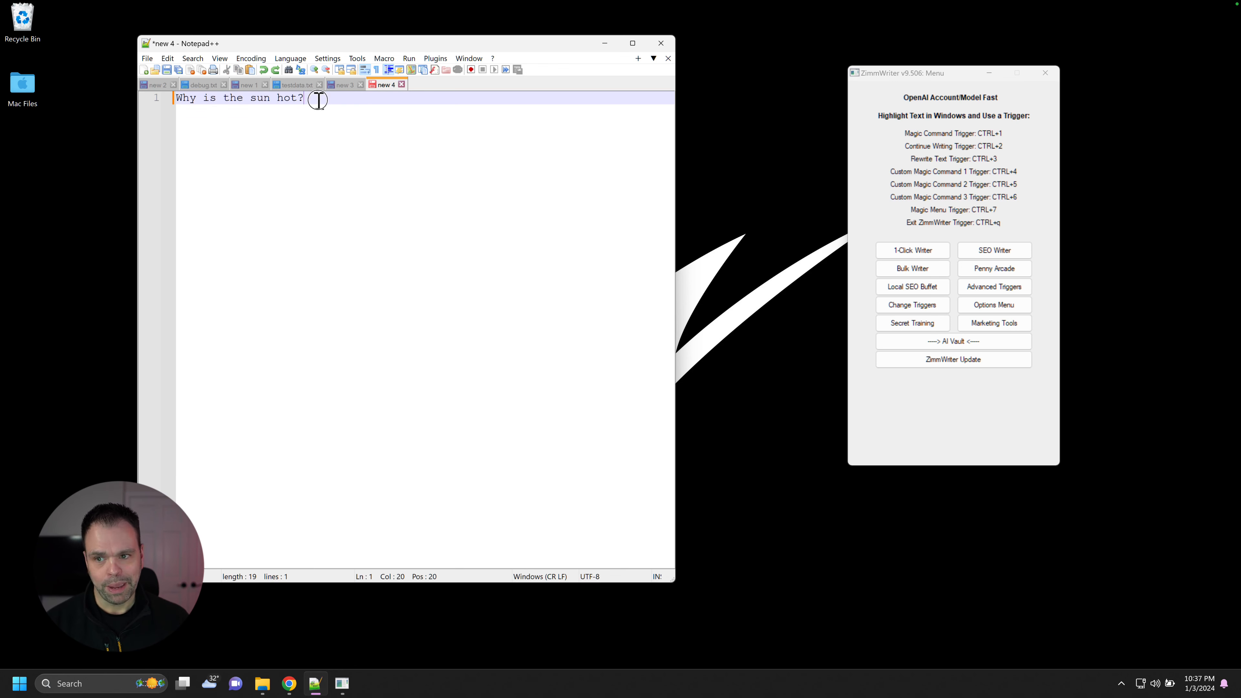
left_click_drag(188, 92, 174, 97)
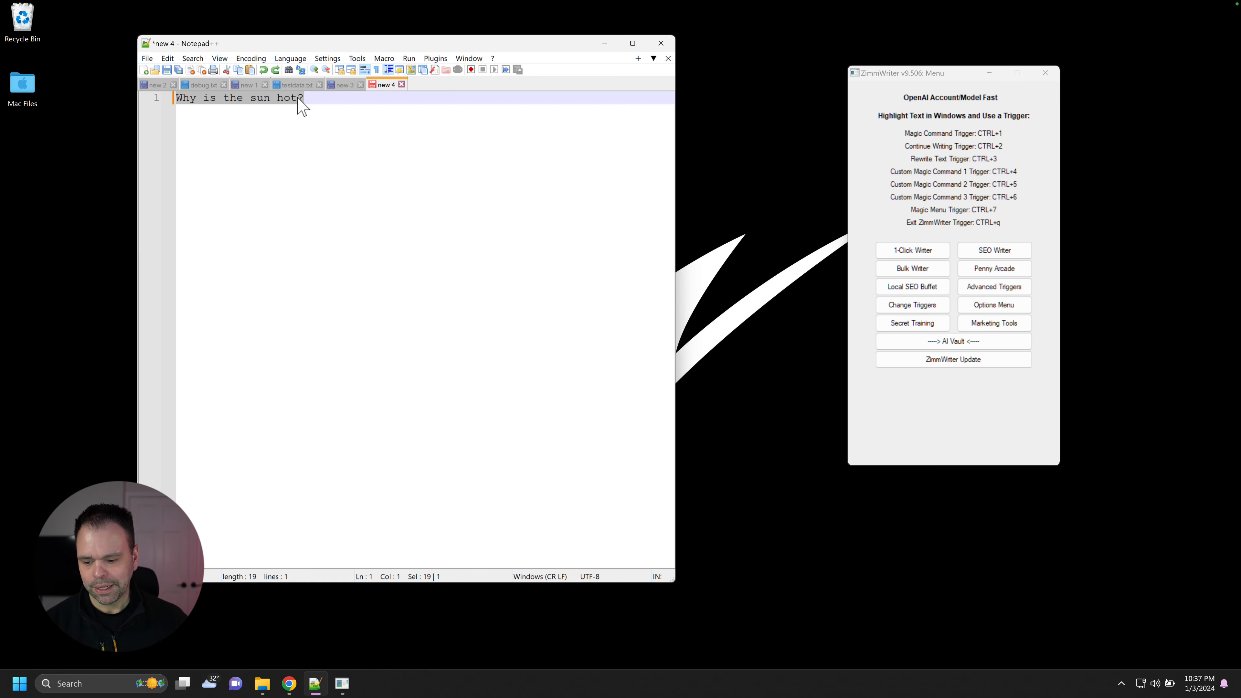
key("ctrl+1")
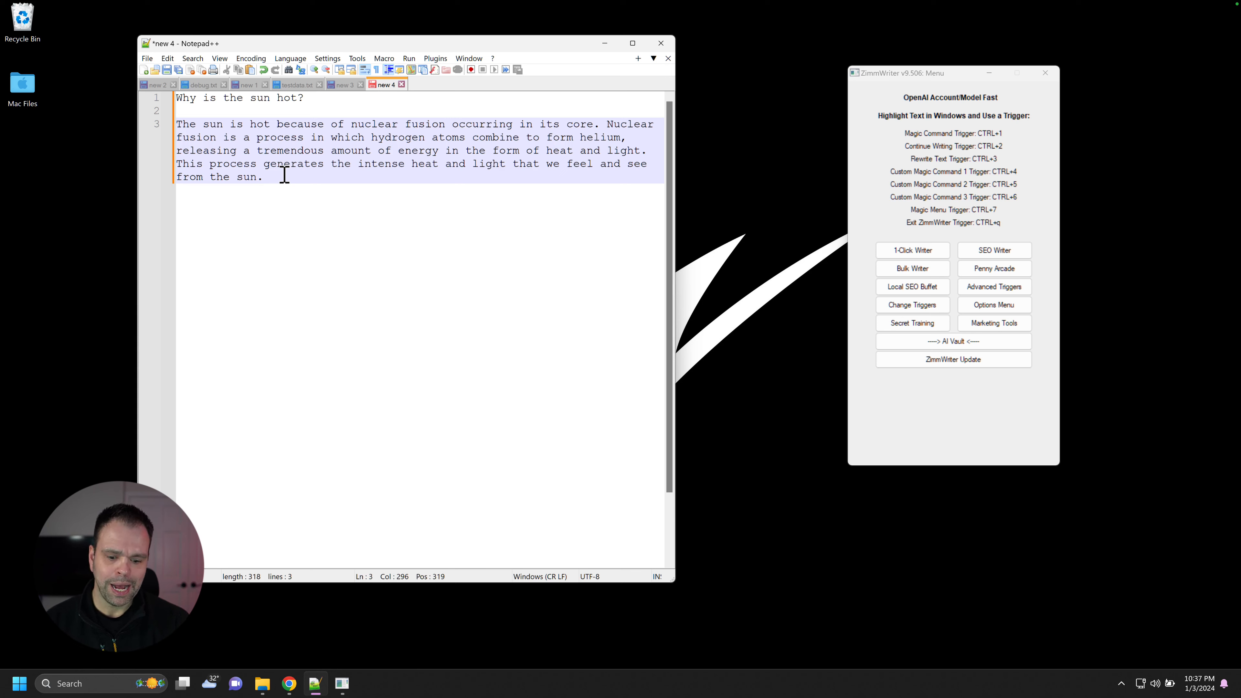
Add the line "Write some more about this subject." below the answer and run the Magic Command on that line alone.
key("Return")
key("Return")
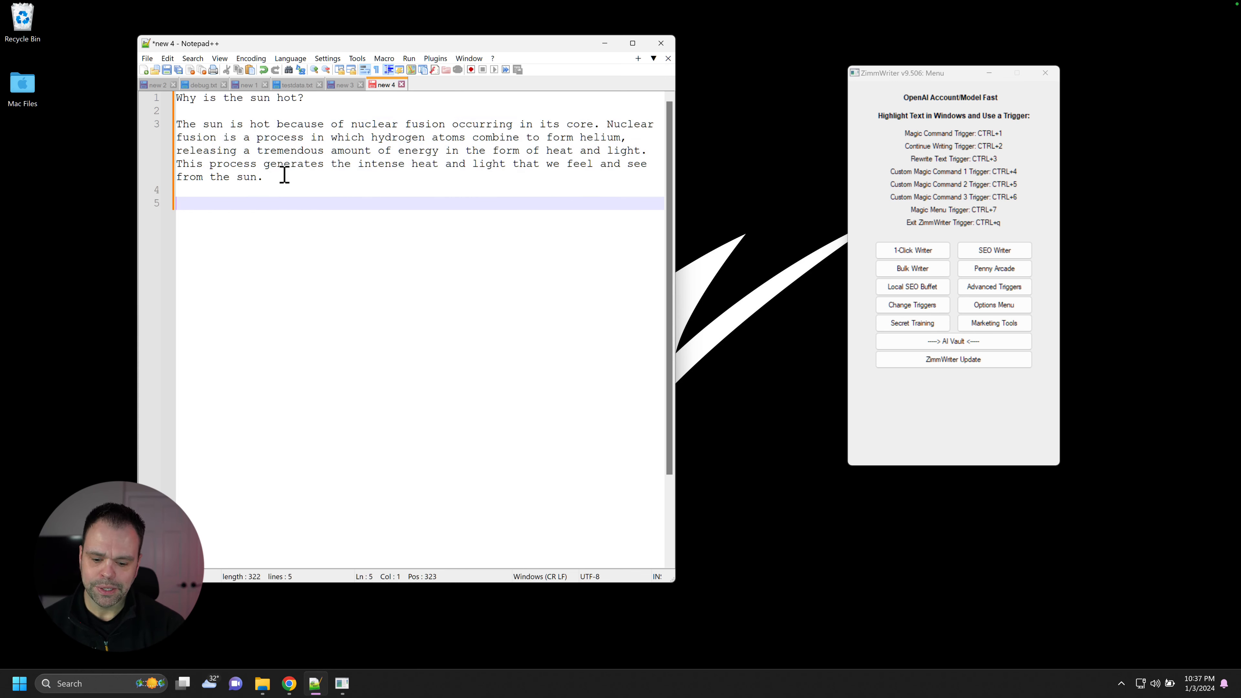
type("Write some more")
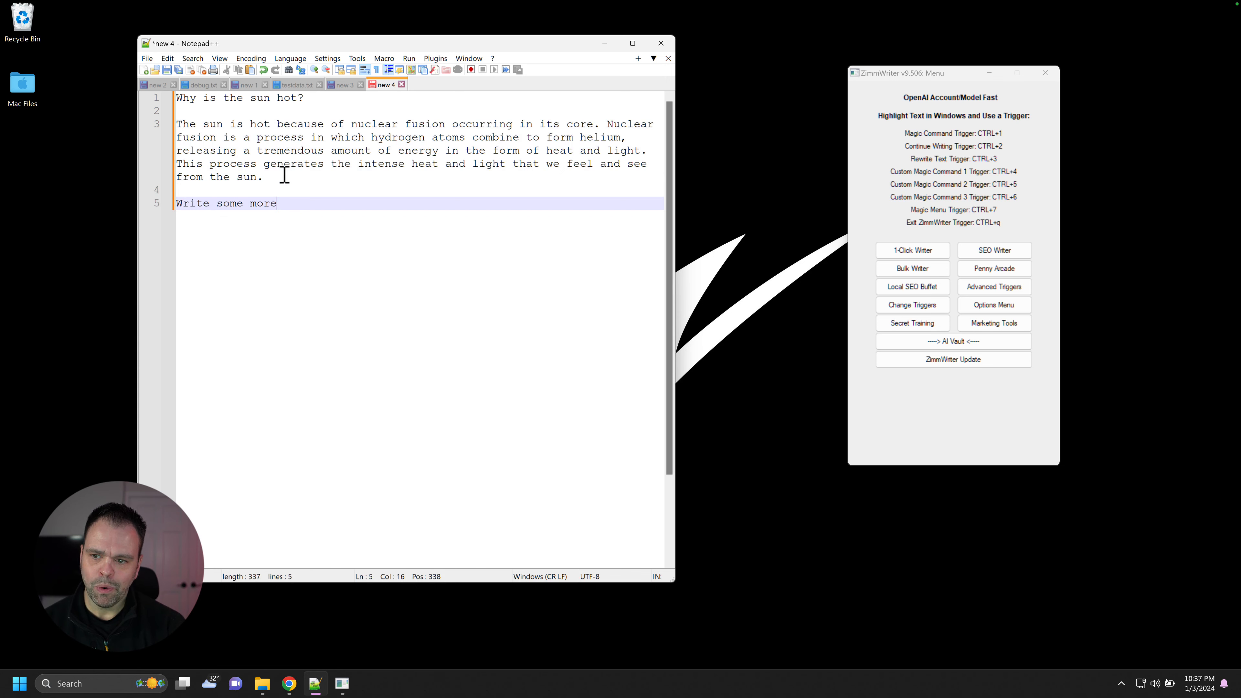
type(" about this subject.")
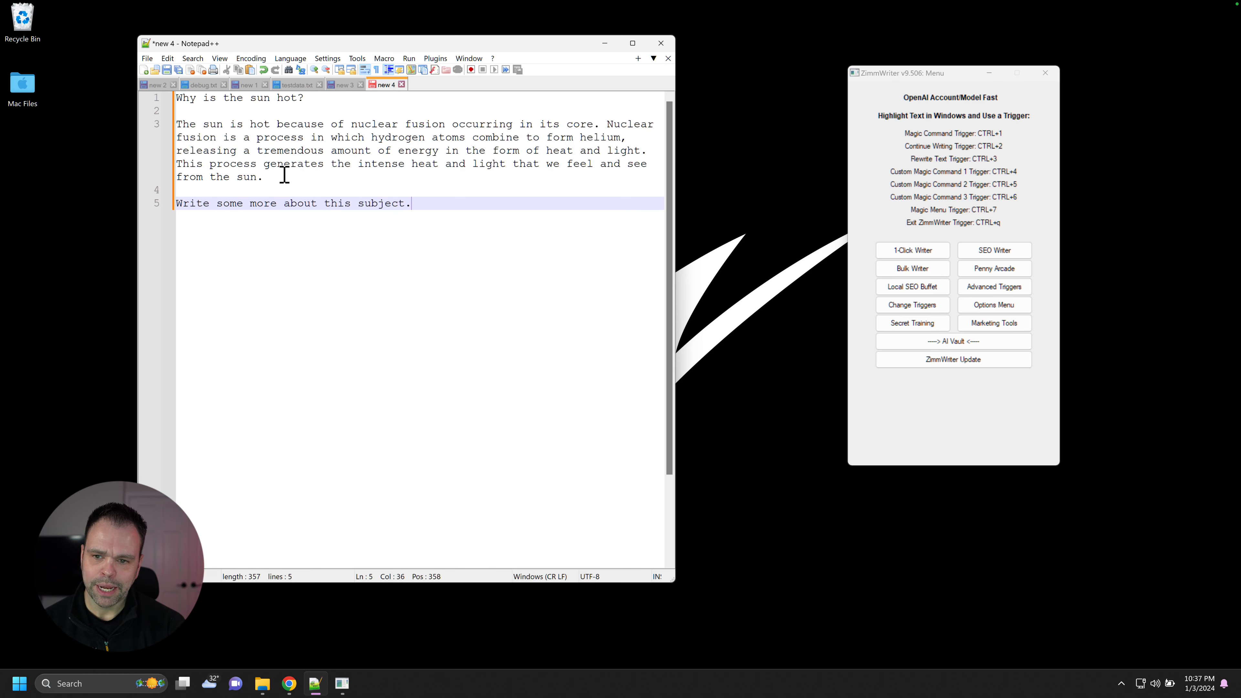
key("shift+Home")
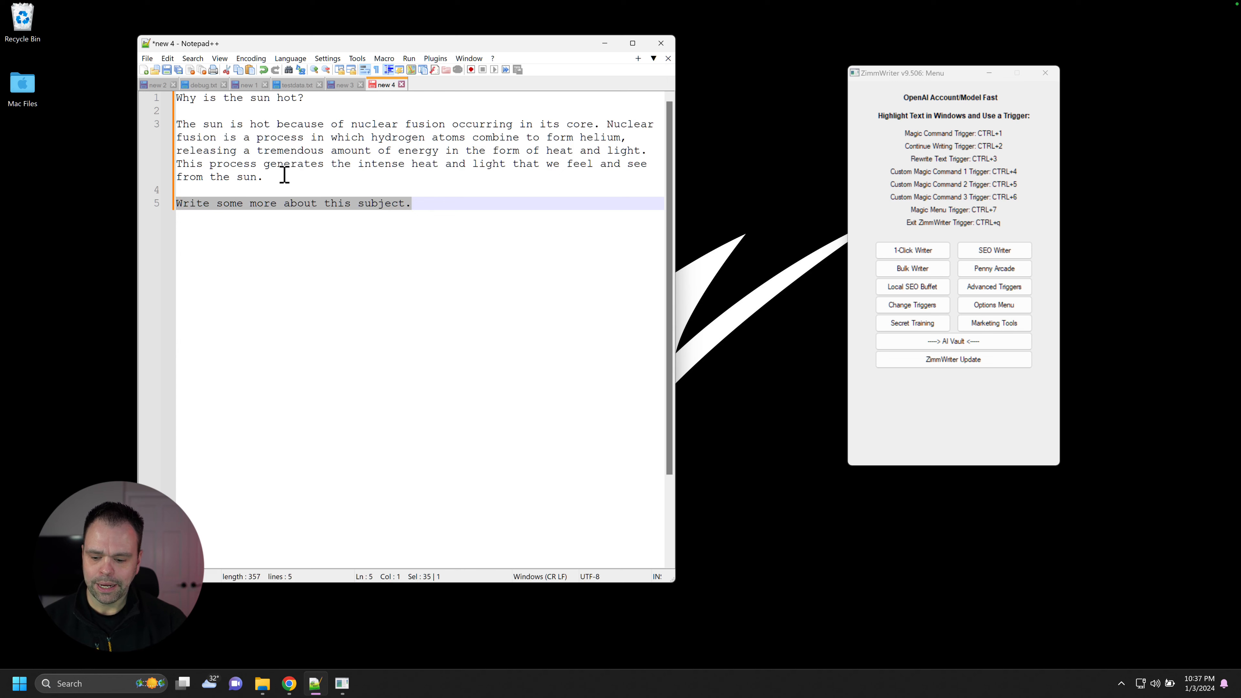
key("ctrl+1")
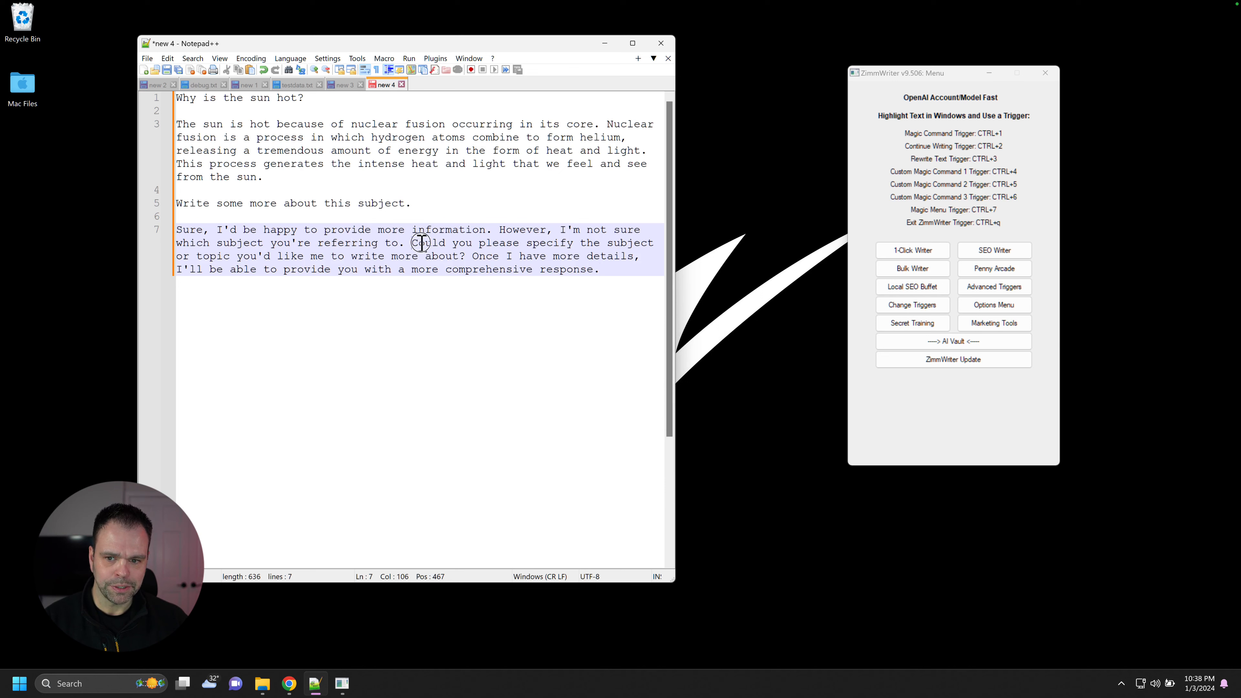
Delete the reply below "Write some more about this subject." and run the Magic Command on the whole document text.
double_click(441, 243)
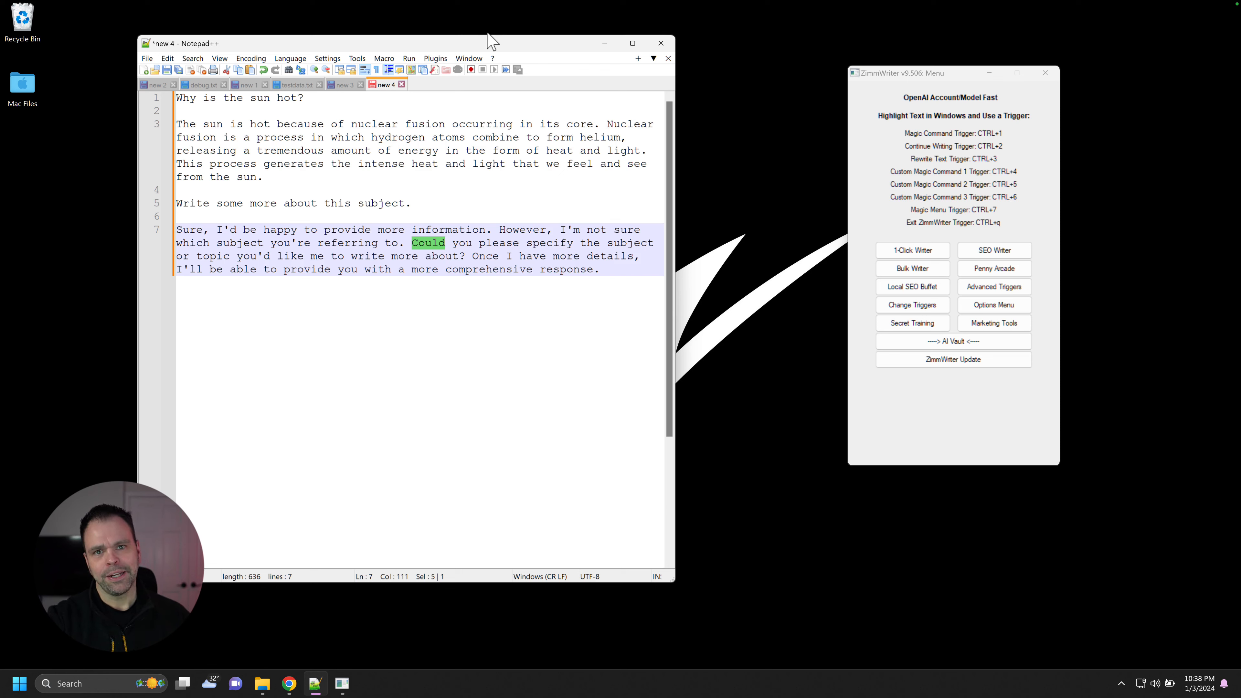
left_click(422, 194)
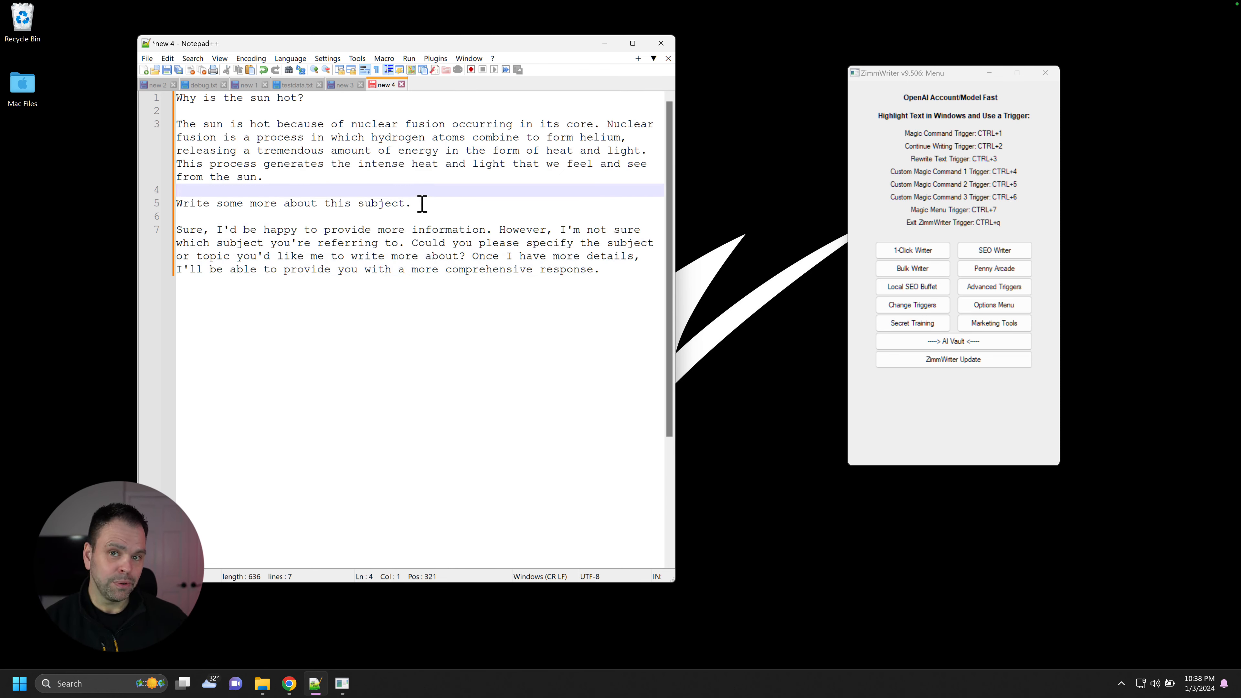
left_click_drag(422, 204, 623, 335)
key("Delete")
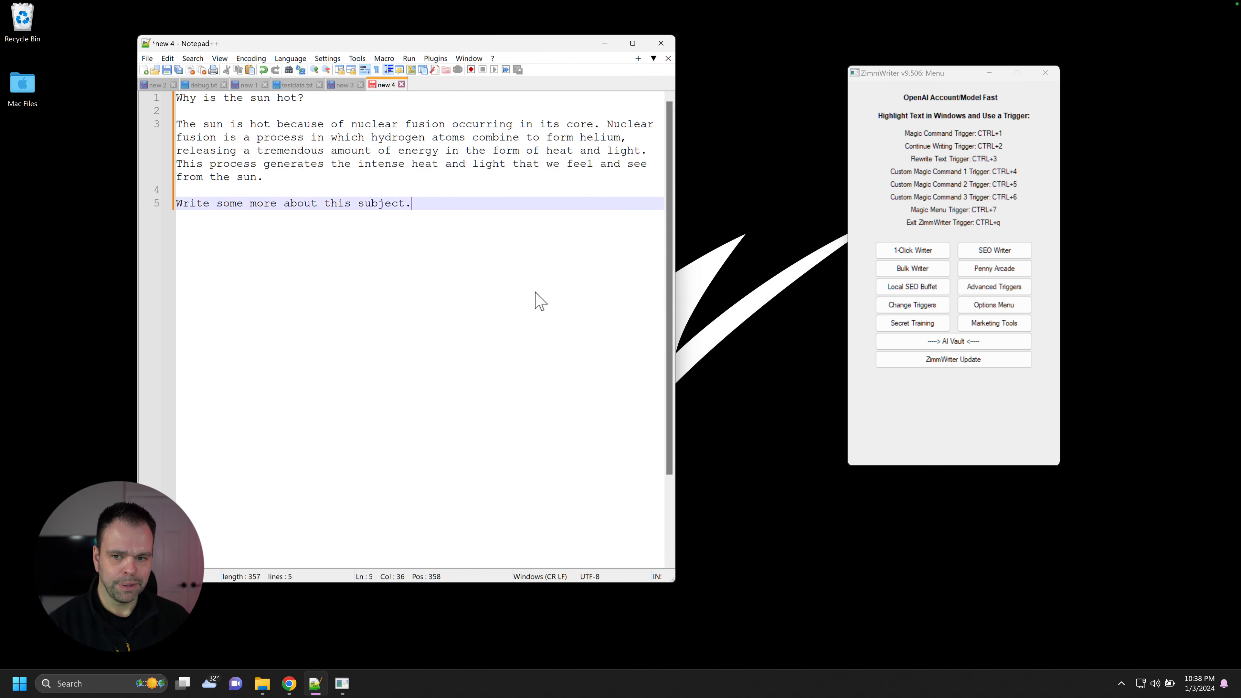
left_click_drag(430, 206, 157, 81)
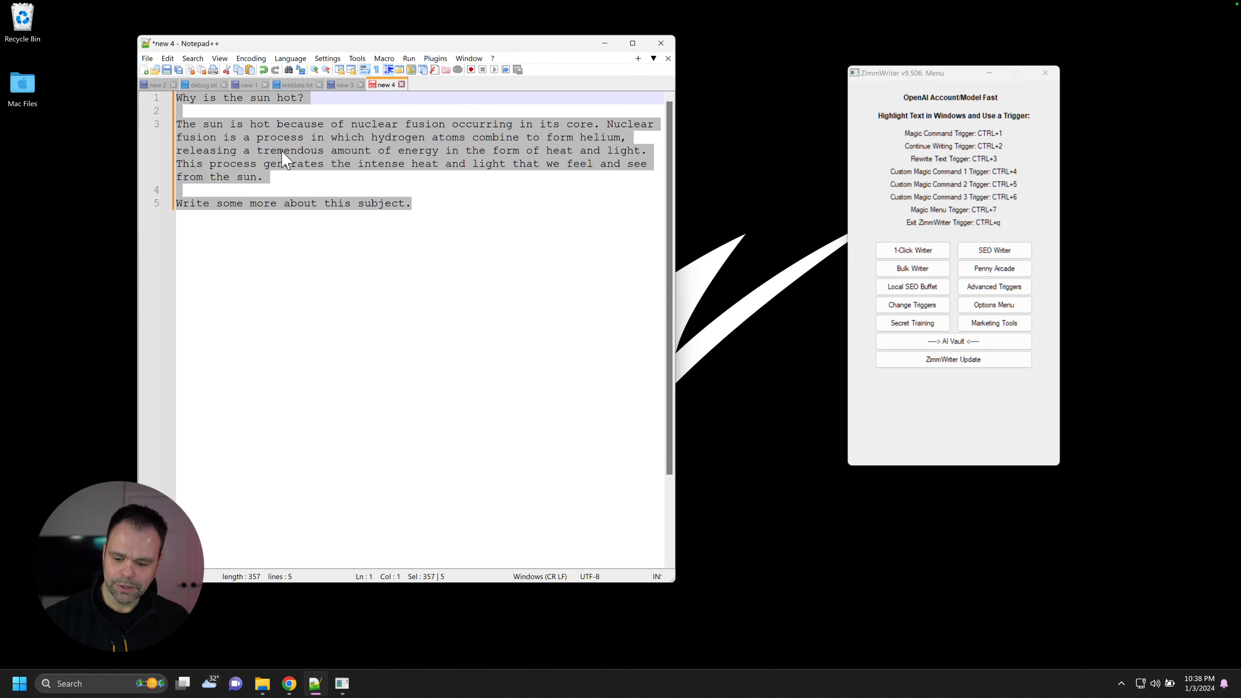
key("ctrl+1")
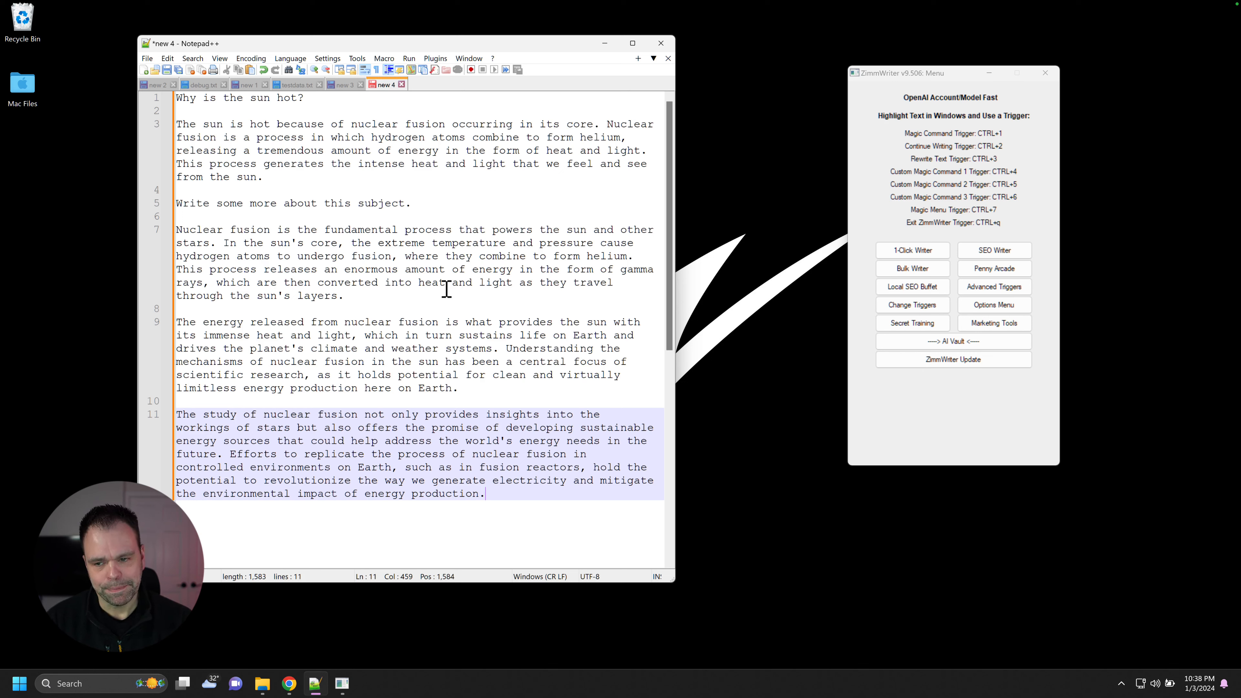
Replace the whole text with "Write an outline for a blog post about the sun." and run the Magic Command on it.
left_click(315, 98)
key("shift+Home")
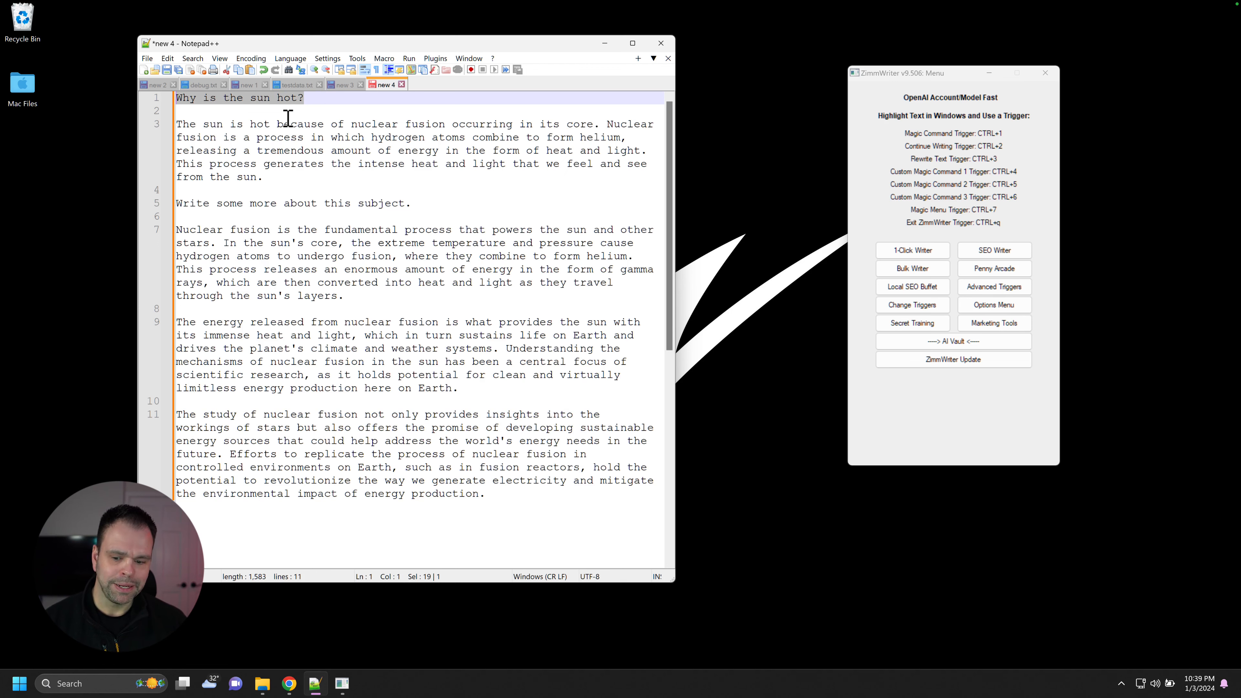
key("ctrl+a")
type("Write an ou")
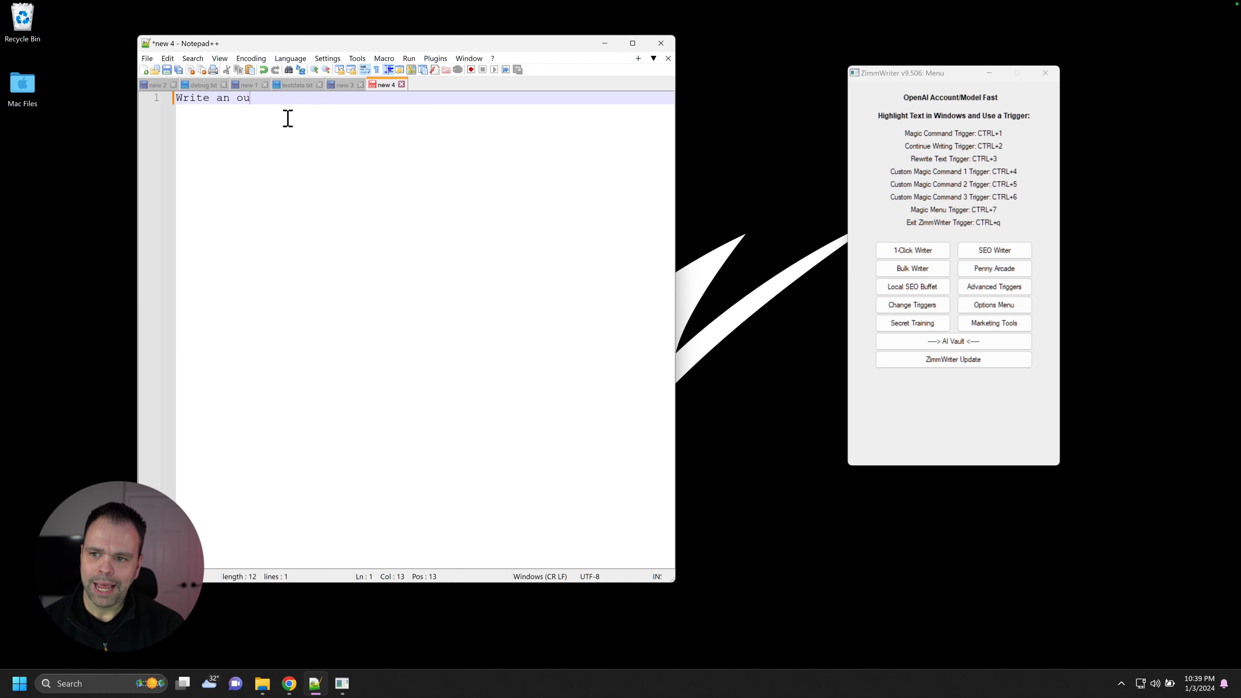
type("tline for a blog post a")
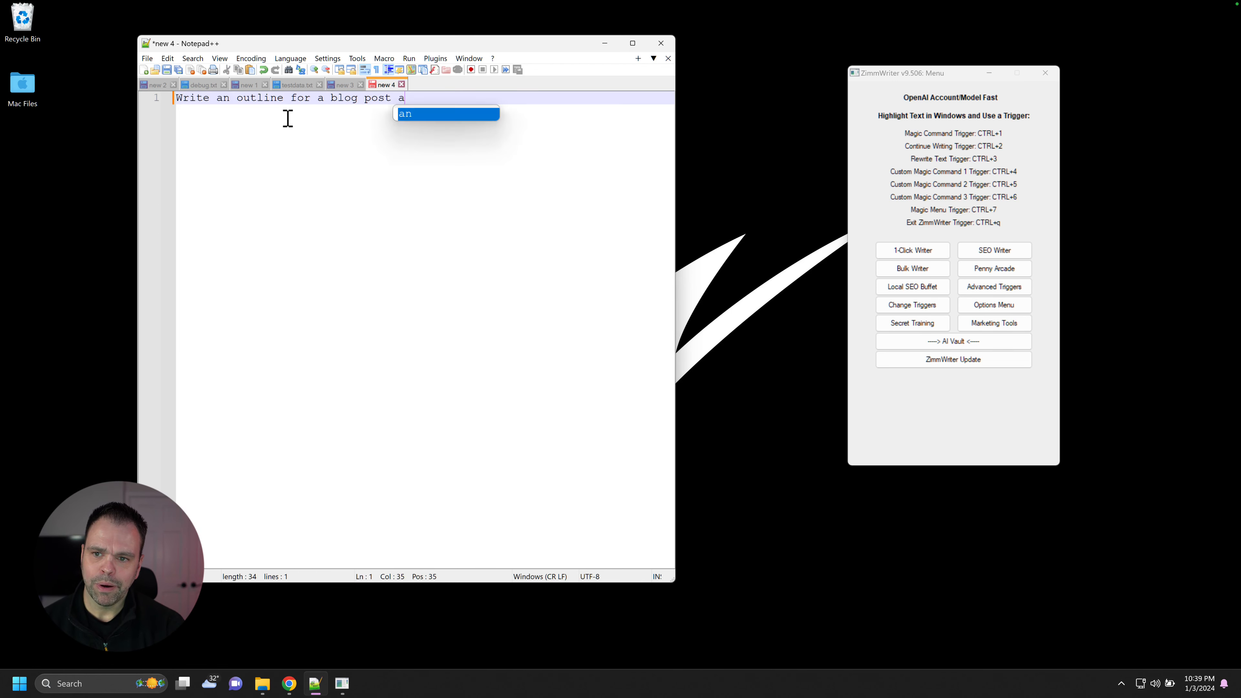
type("bout the sun.")
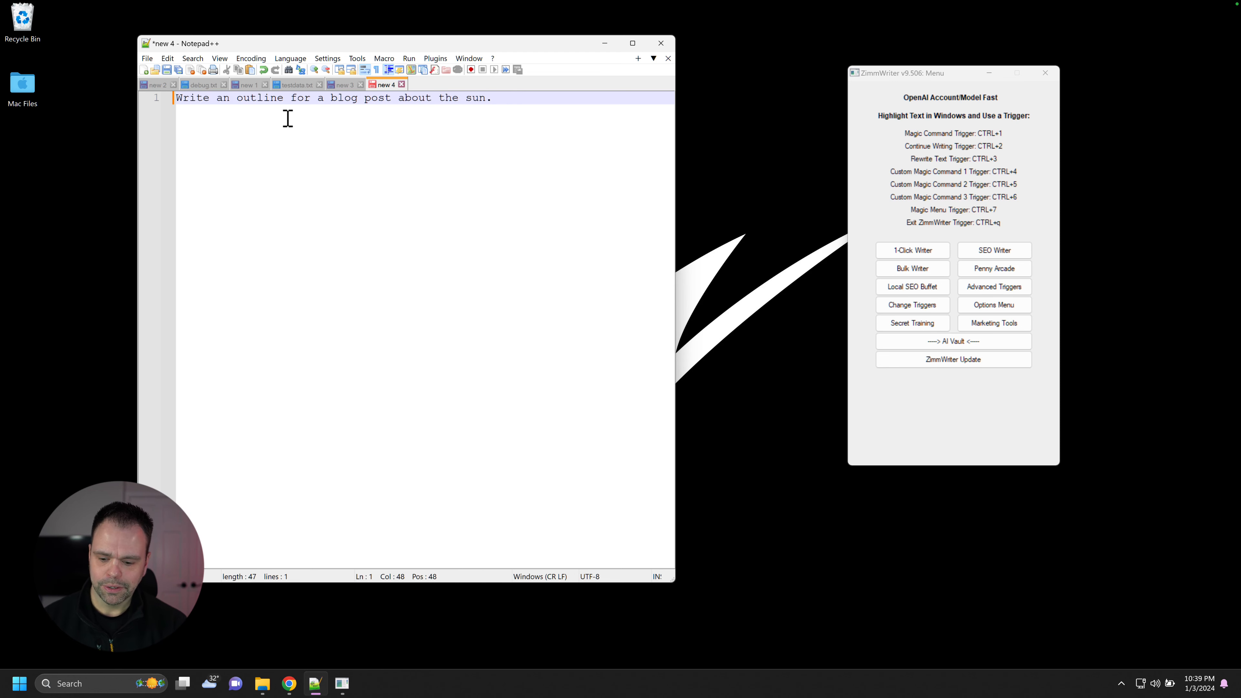
key("ctrl+a")
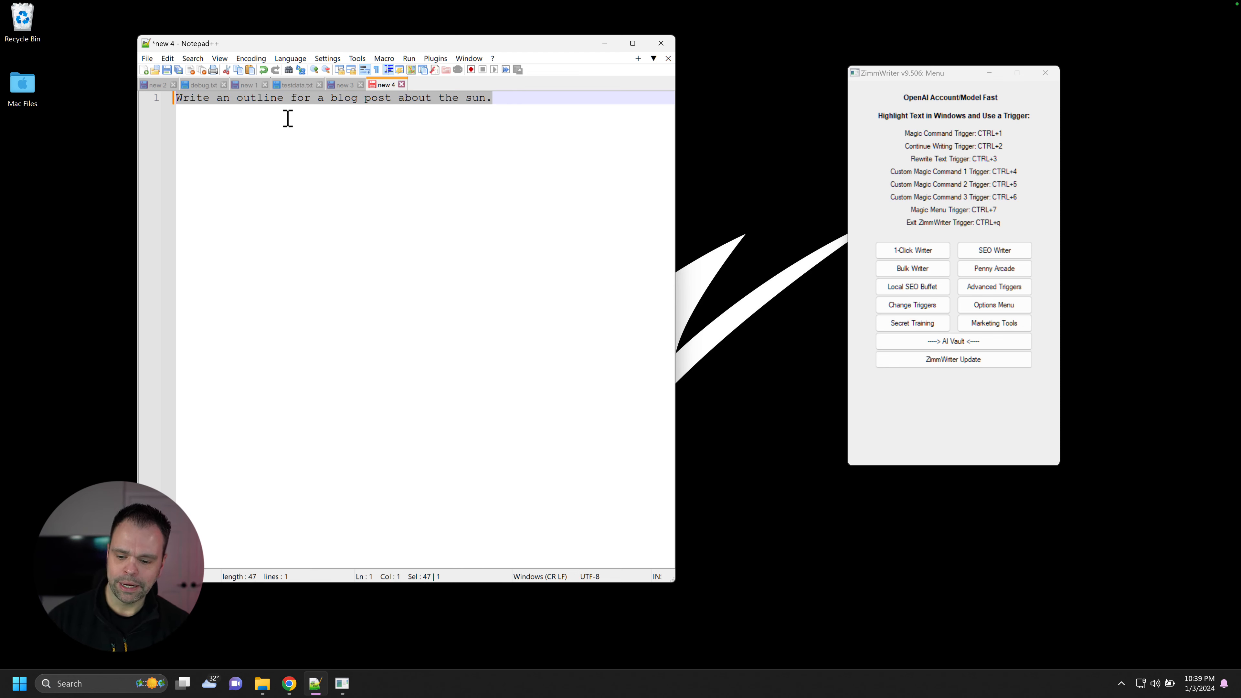
key("ctrl+1")
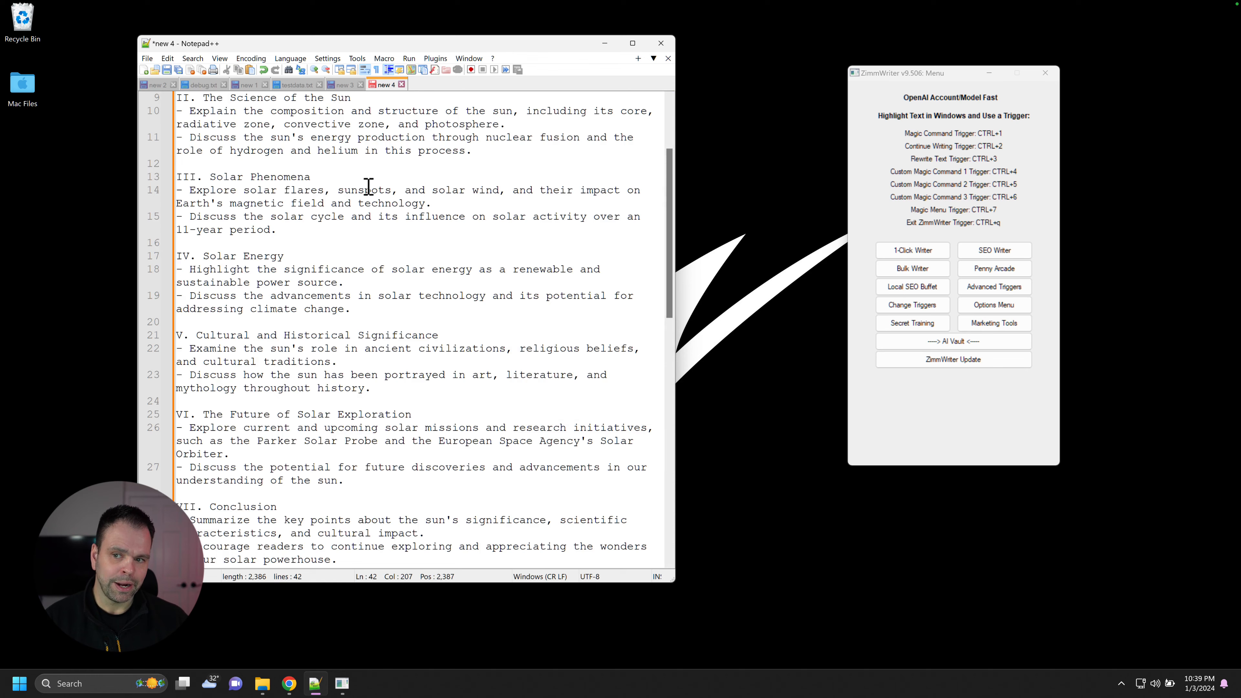
Create a new document and paste the outline prompt with its generated outline into it.
scroll(357, 186, "up", 4)
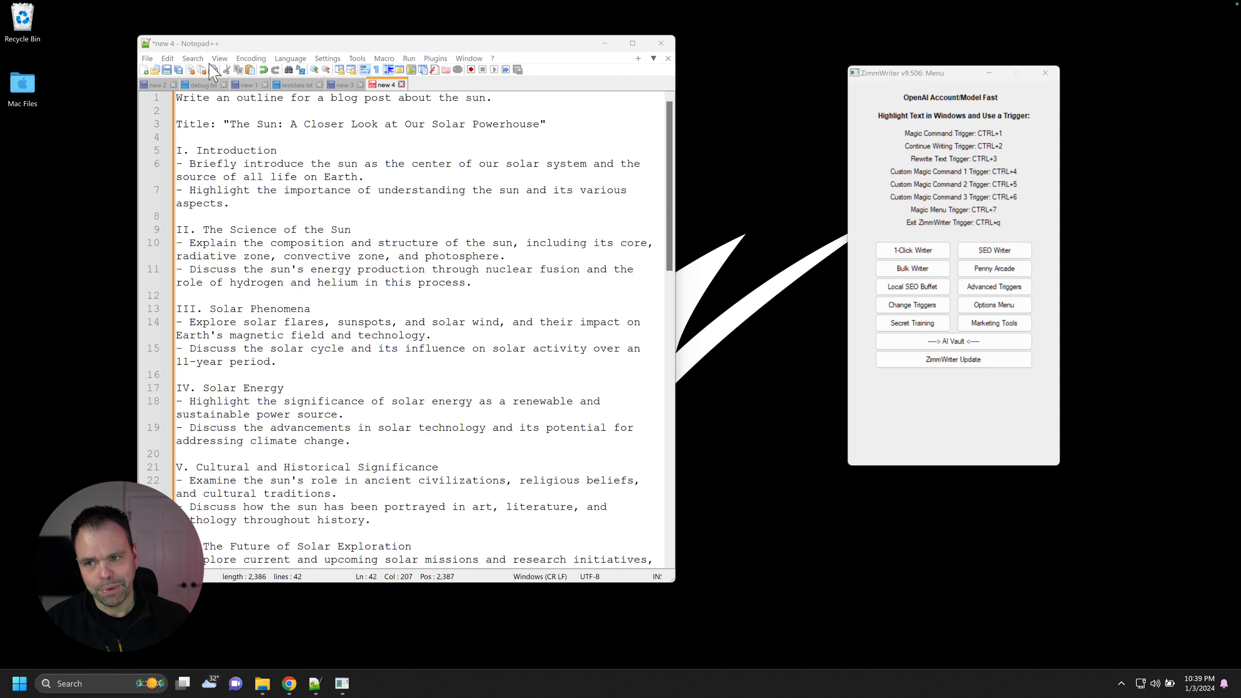
left_click(143, 71)
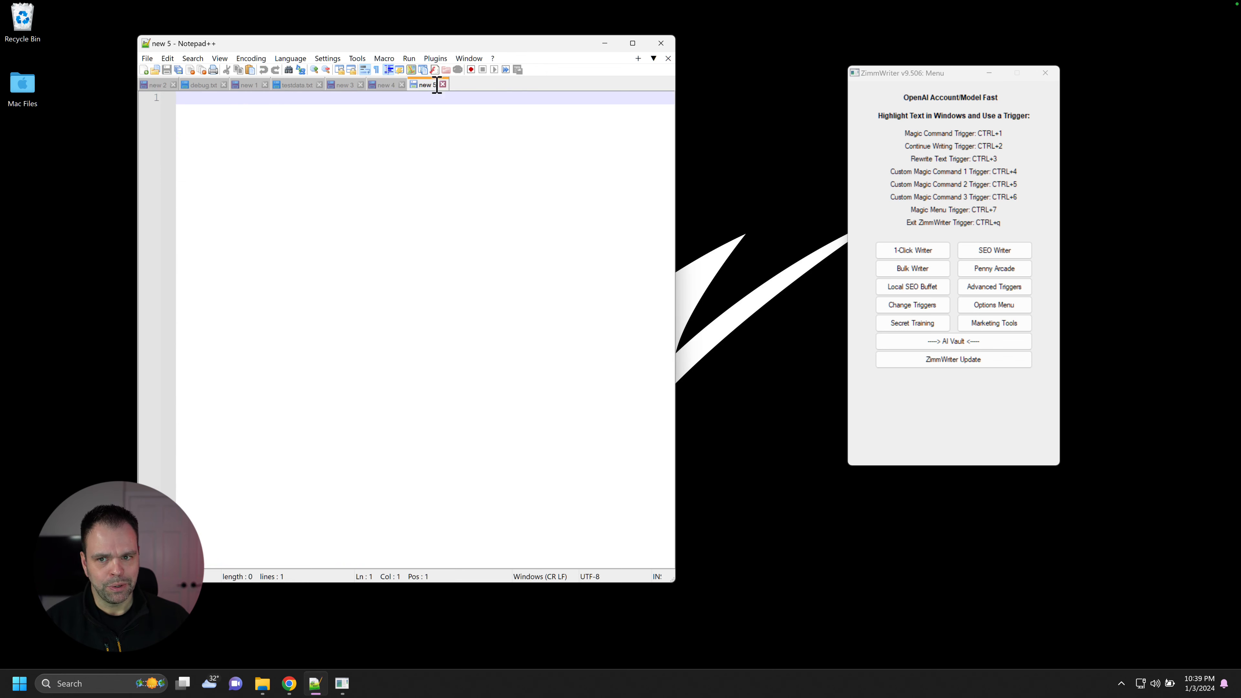
key("ctrl+v")
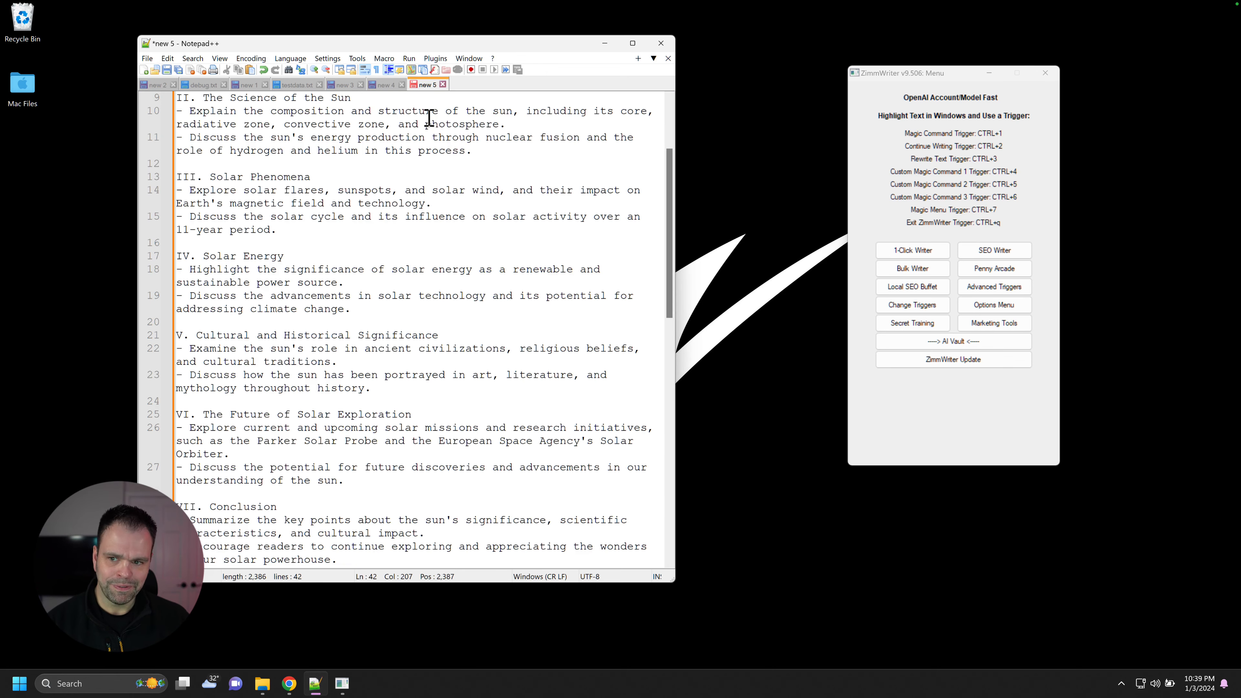
scroll(429, 117, "up", 4)
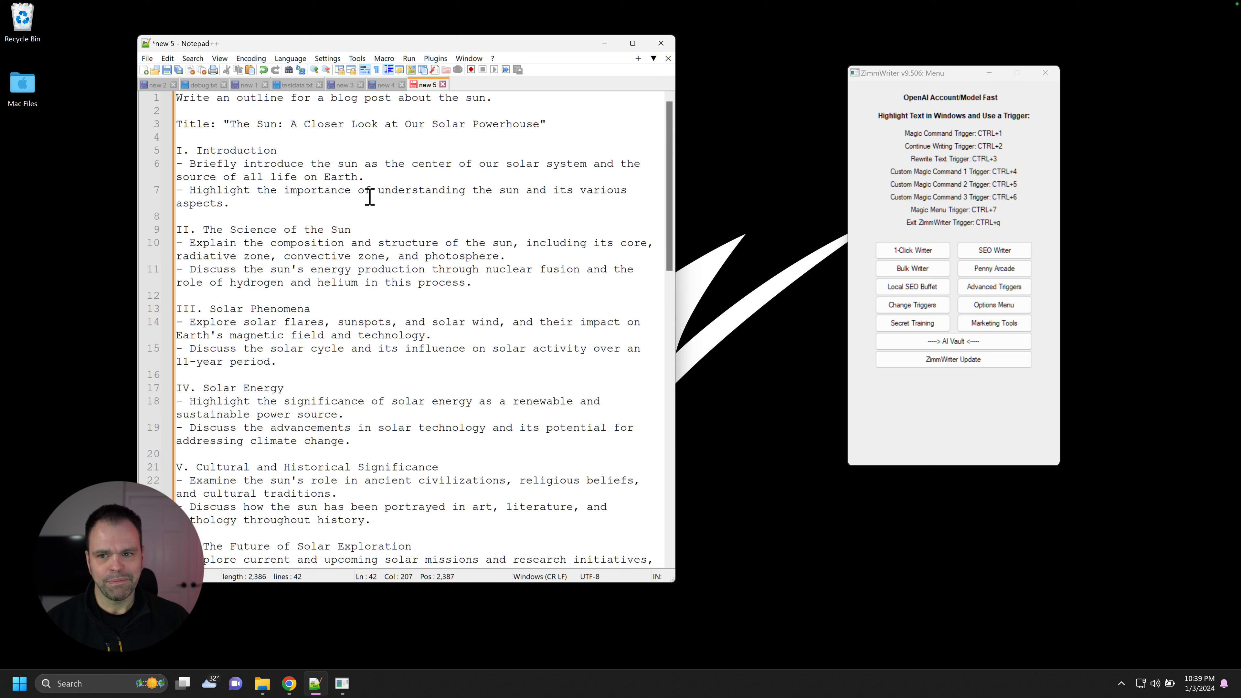
Return to the "new 4" document and delete the generated outline below the prompt line.
left_click(386, 86)
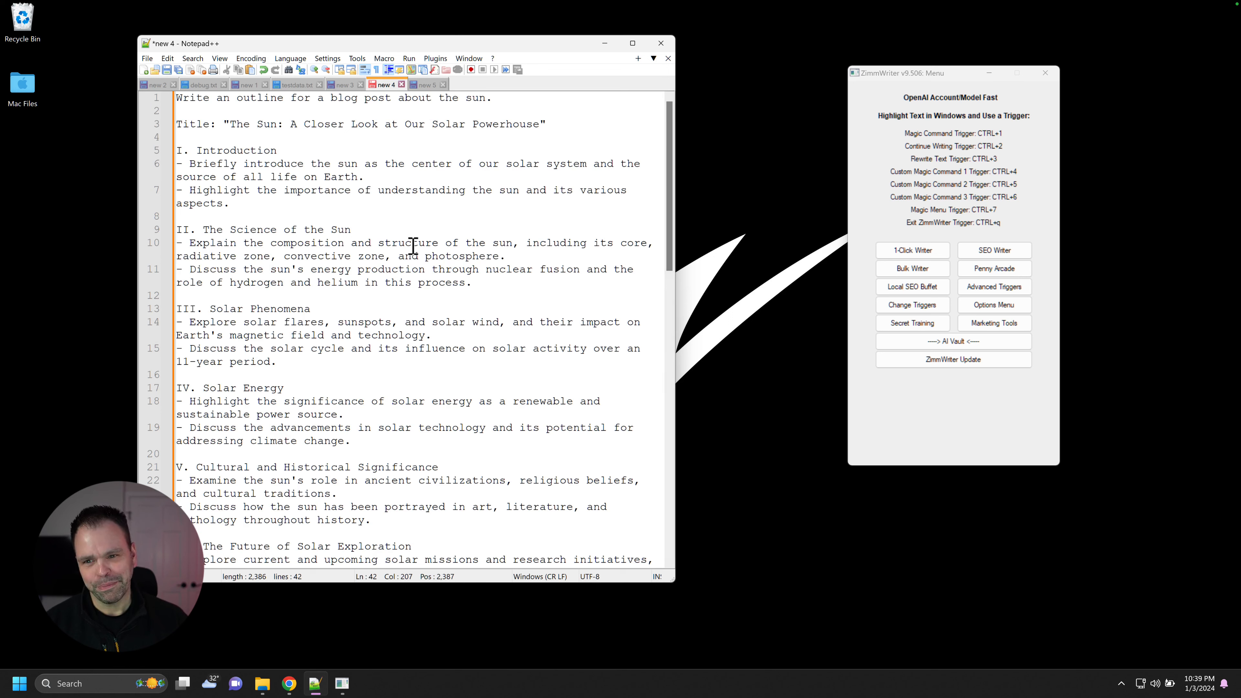
scroll(394, 323, "down", 18)
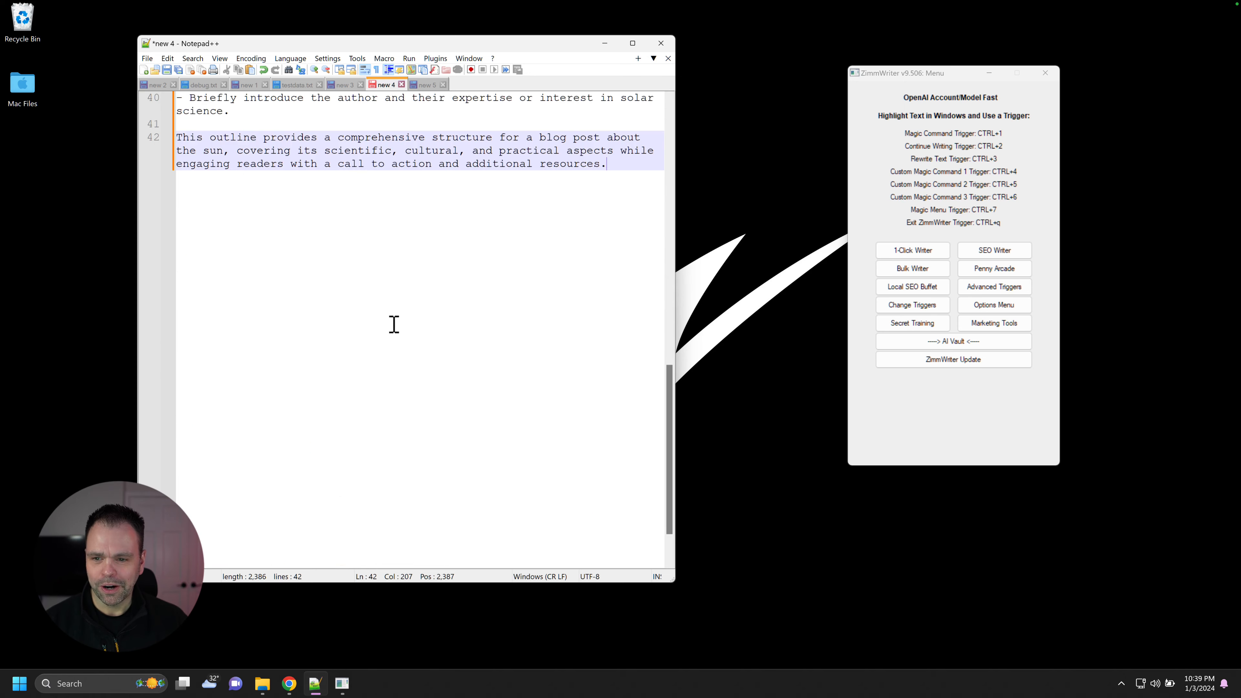
scroll(394, 325, "up", 5)
left_click(623, 350)
left_click_drag(251, 5, 153, 103)
key("Delete")
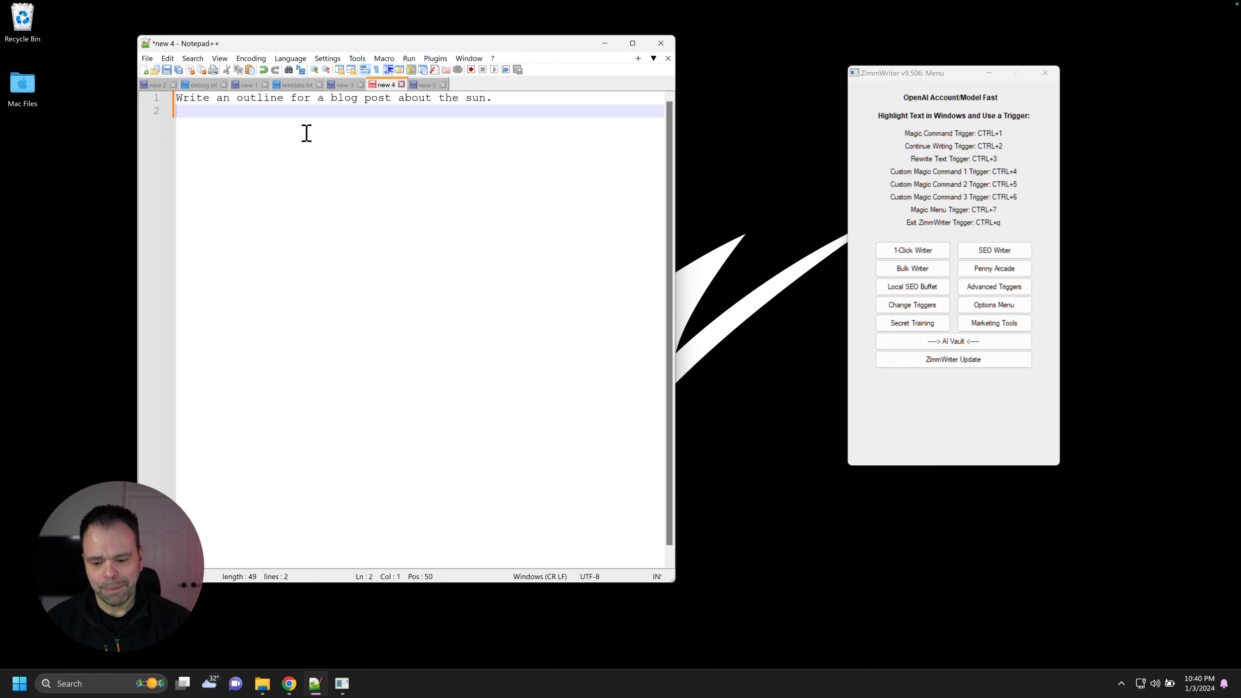
Below the outline prompt, add the line "Forget everything above this line." and, after a blank line, "Do this.".
key("Return")
type("Forget everything ")
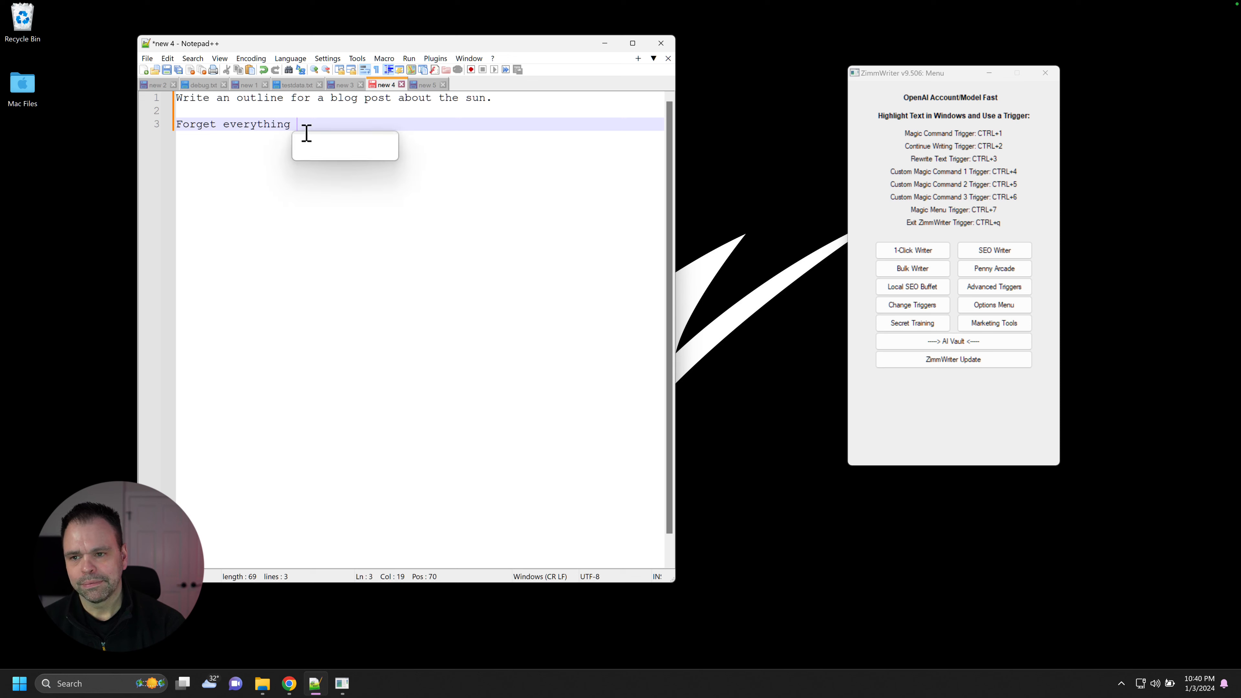
type("above this line.")
key("Return")
key("Return")
type("Do this.")
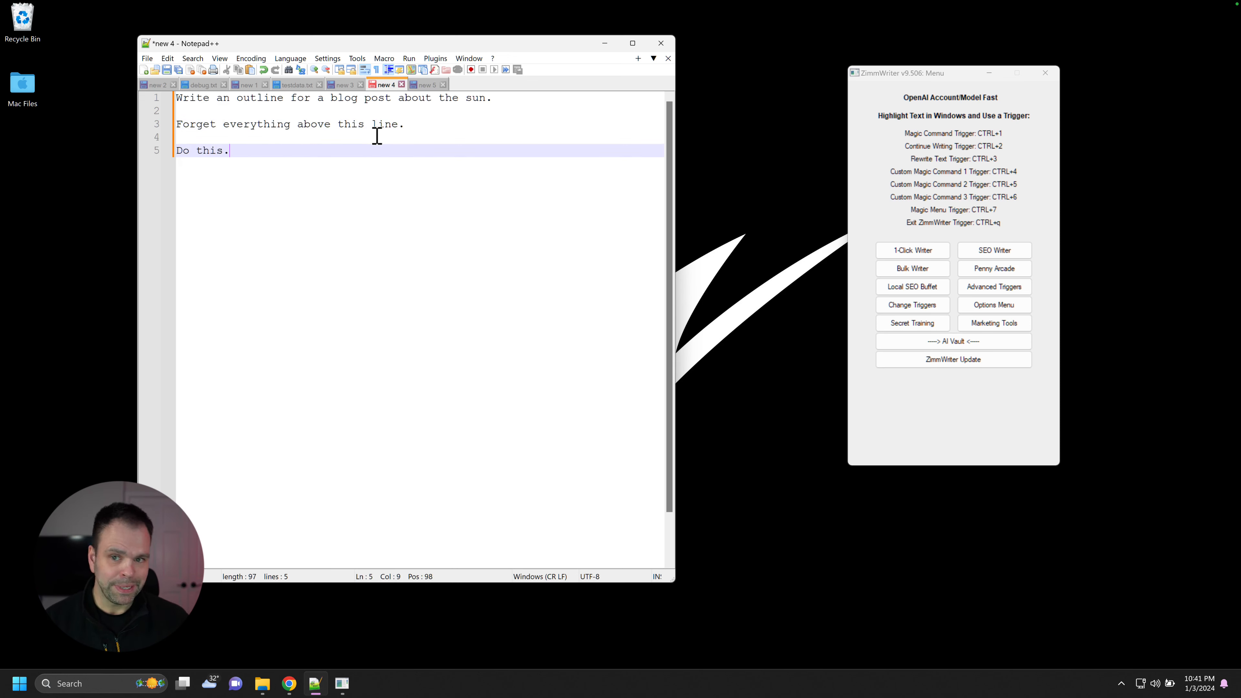
left_click_drag(250, 145, 413, 128)
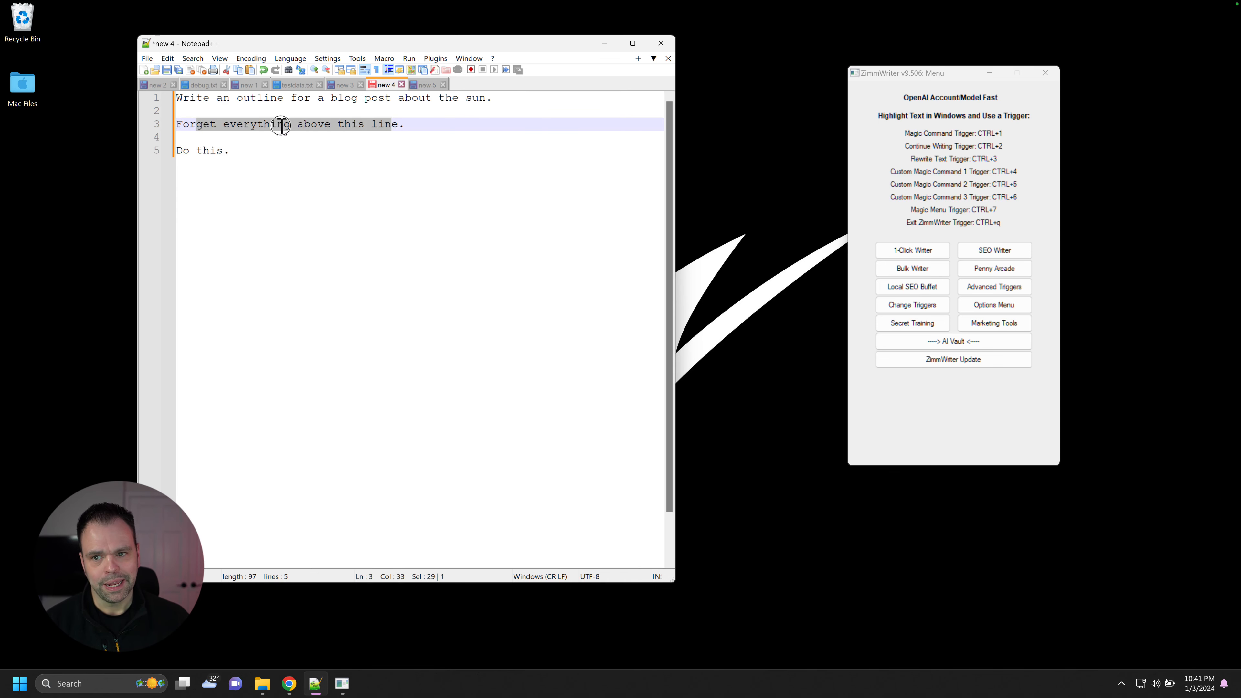
key("ctrl+a")
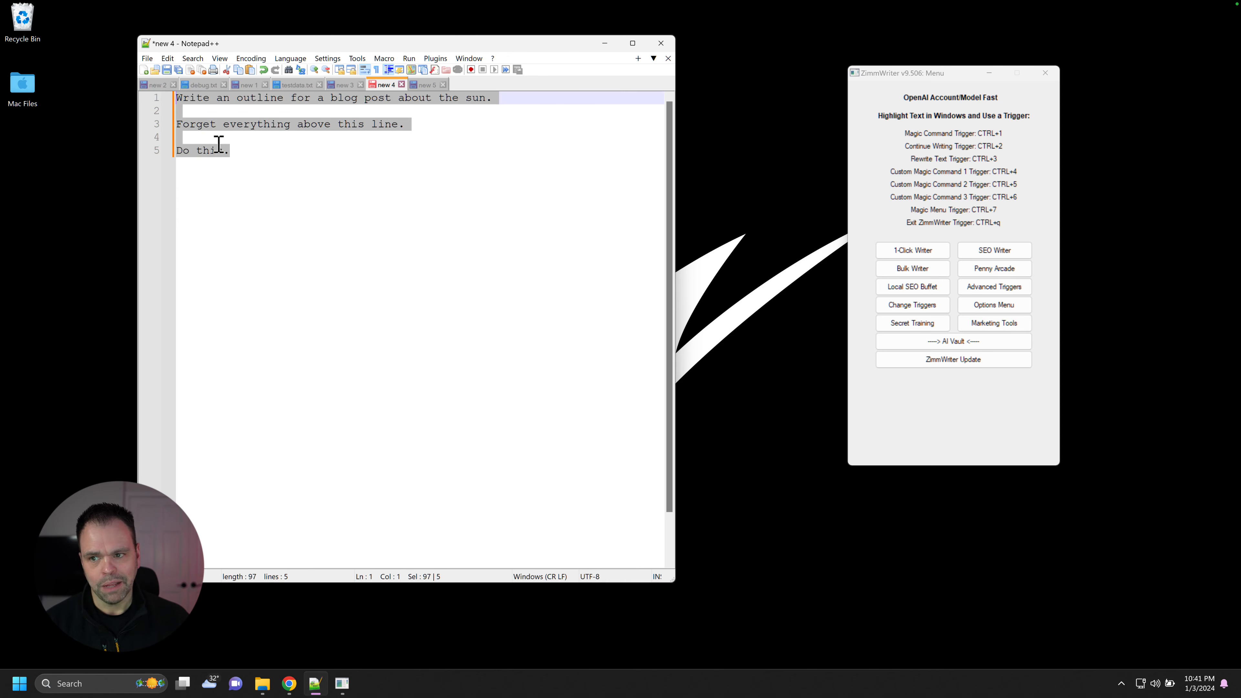
left_click(316, 158)
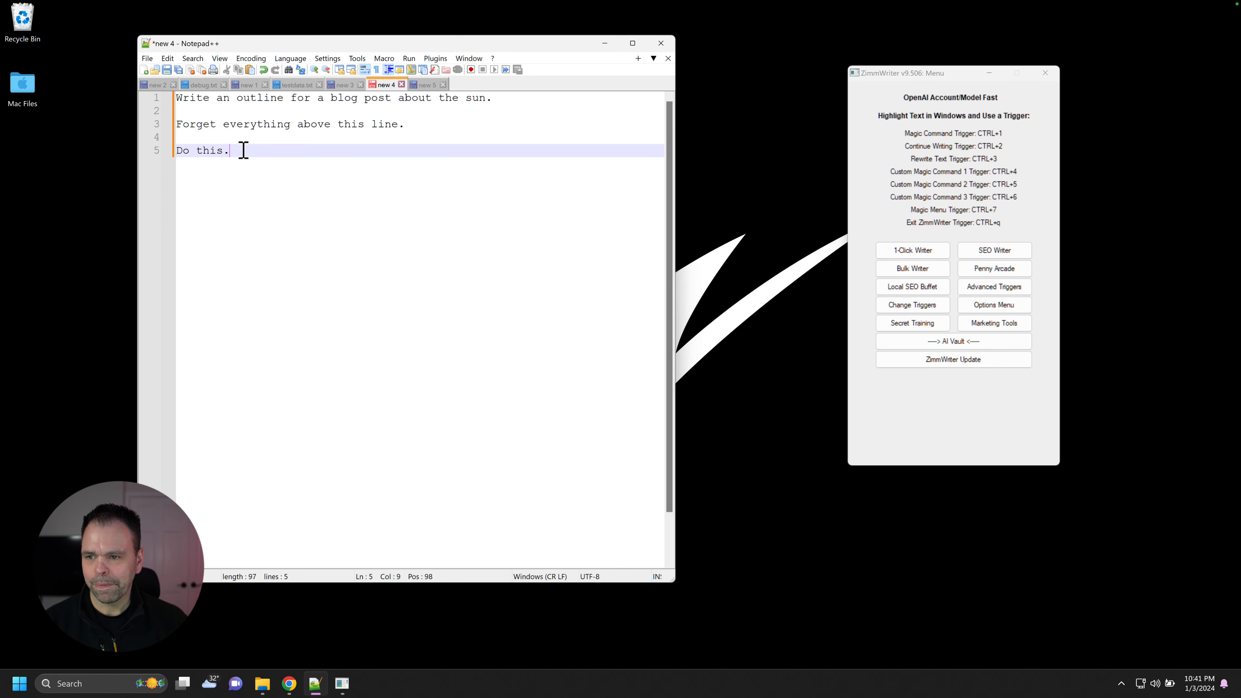
Undo the edits in "new 4" back to the question "Why is the sun hot?" and its first generated answer.
key("BackSpace")
key("BackSpace")
key("BackSpace")
key("BackSpace")
key("BackSpace")
key("BackSpace")
key("BackSpace")
key("BackSpace")
key("BackSpace")
key("BackSpace")
key("BackSpace")
key("BackSpace")
key("BackSpace")
key("BackSpace")
key("BackSpace")
key("BackSpace")
key("BackSpace")
key("BackSpace")
key("BackSpace")
key("BackSpace")
key("ctrl+z")
key("ctrl+z")
key("ctrl+z")
key("ctrl+z")
key("ctrl+z")
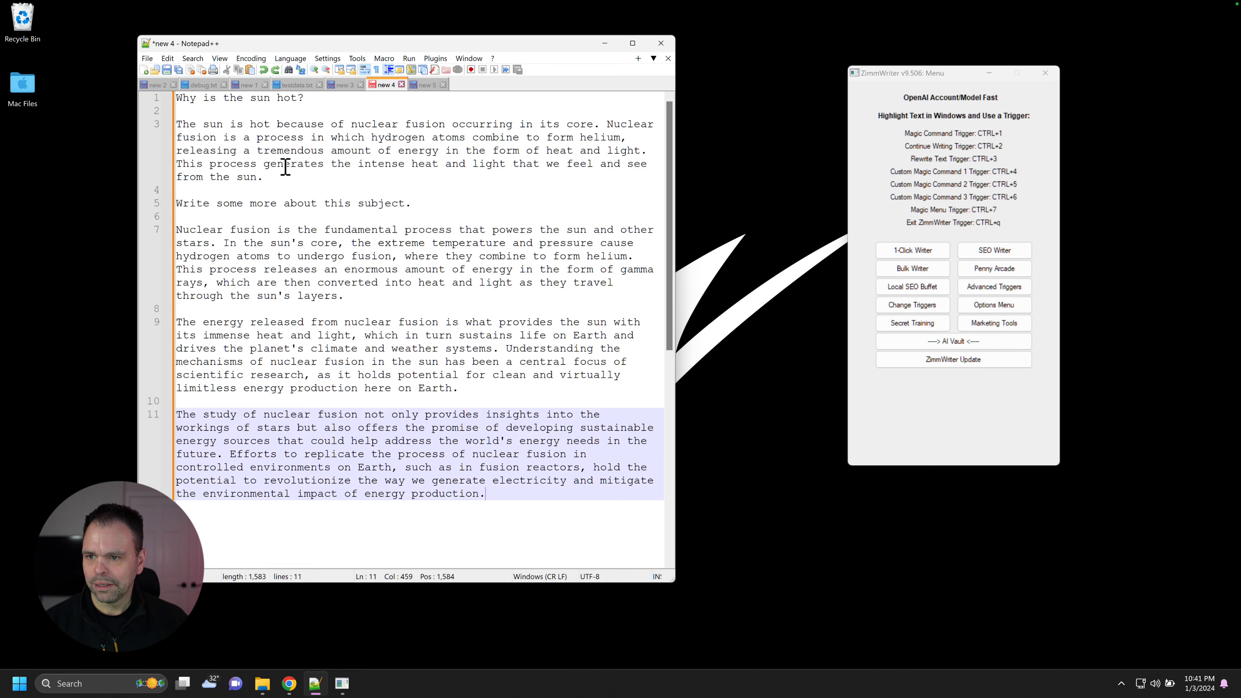
key("ctrl+z")
key("ctrl+z")
key("ctrl+z")
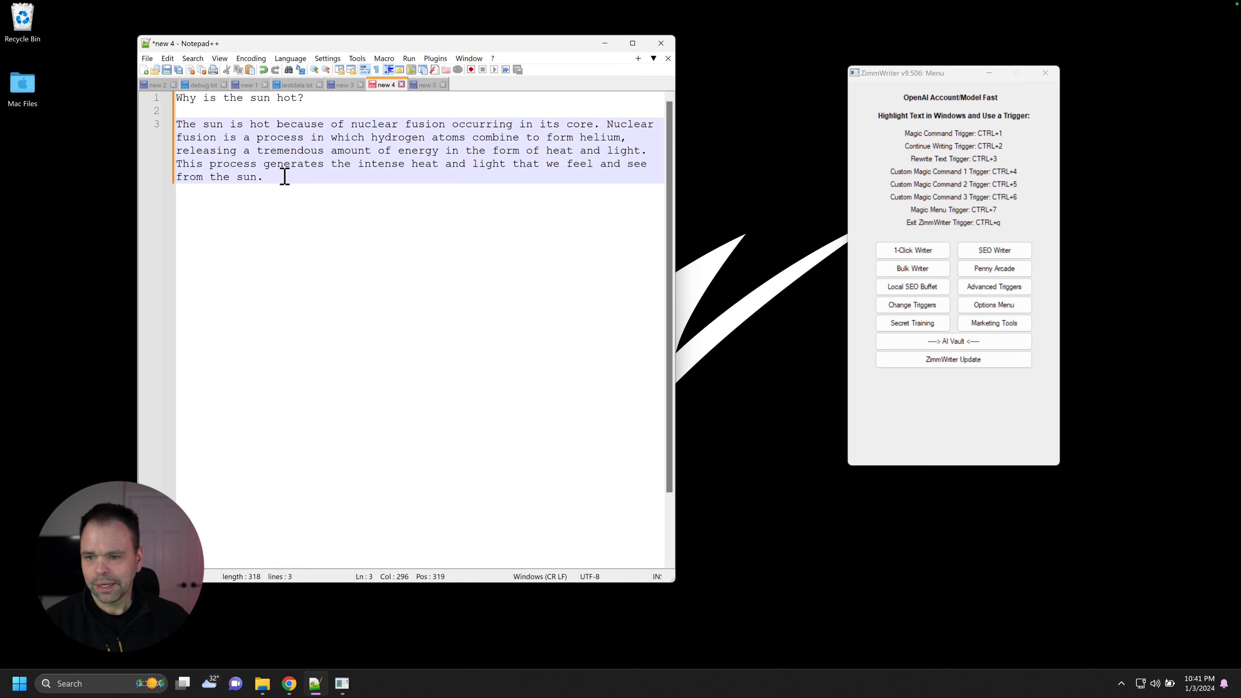
Extend the generated answer in "new 4" with the Continue Writing trigger and delete the continuation it adds.
left_click_drag(267, 177, 177, 124)
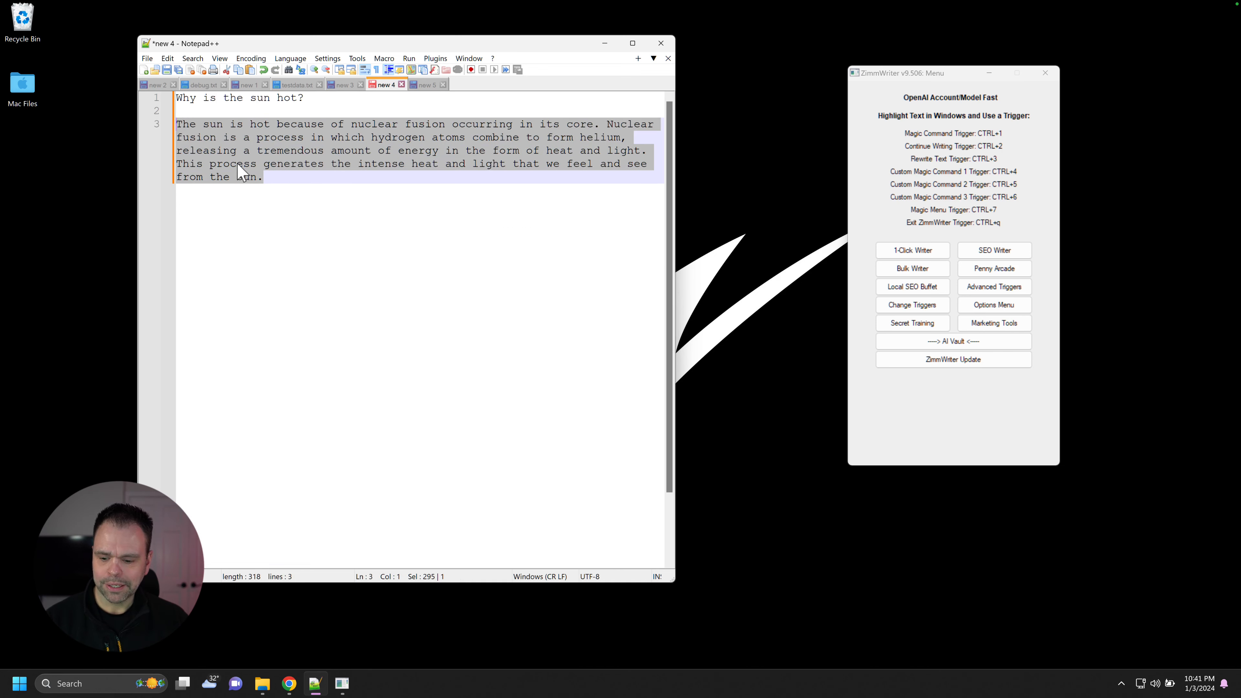
key("ctrl+2")
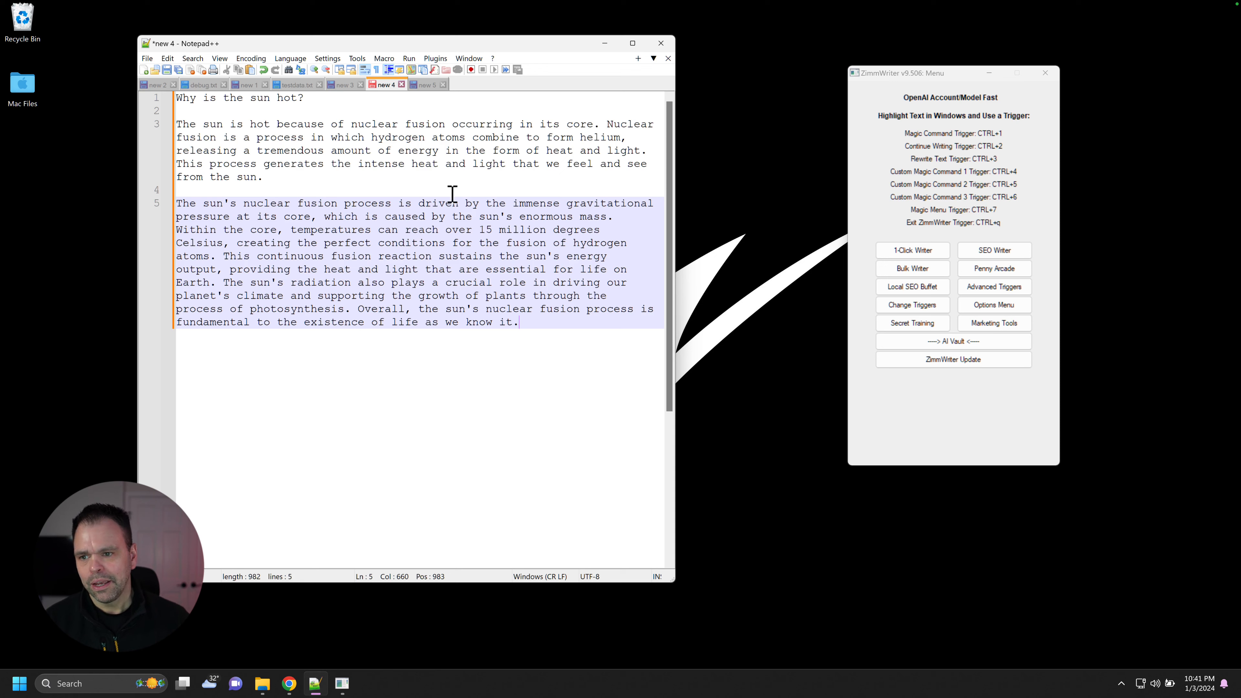
left_click(310, 174)
left_click_drag(540, 324, 175, 202)
key("BackSpace")
key("BackSpace")
Paste a copy of the generated answer below the original and run the Rewrite Text trigger on the copy.
left_click_drag(268, 180, 162, 123)
key("ctrl+c")
left_click(362, 230)
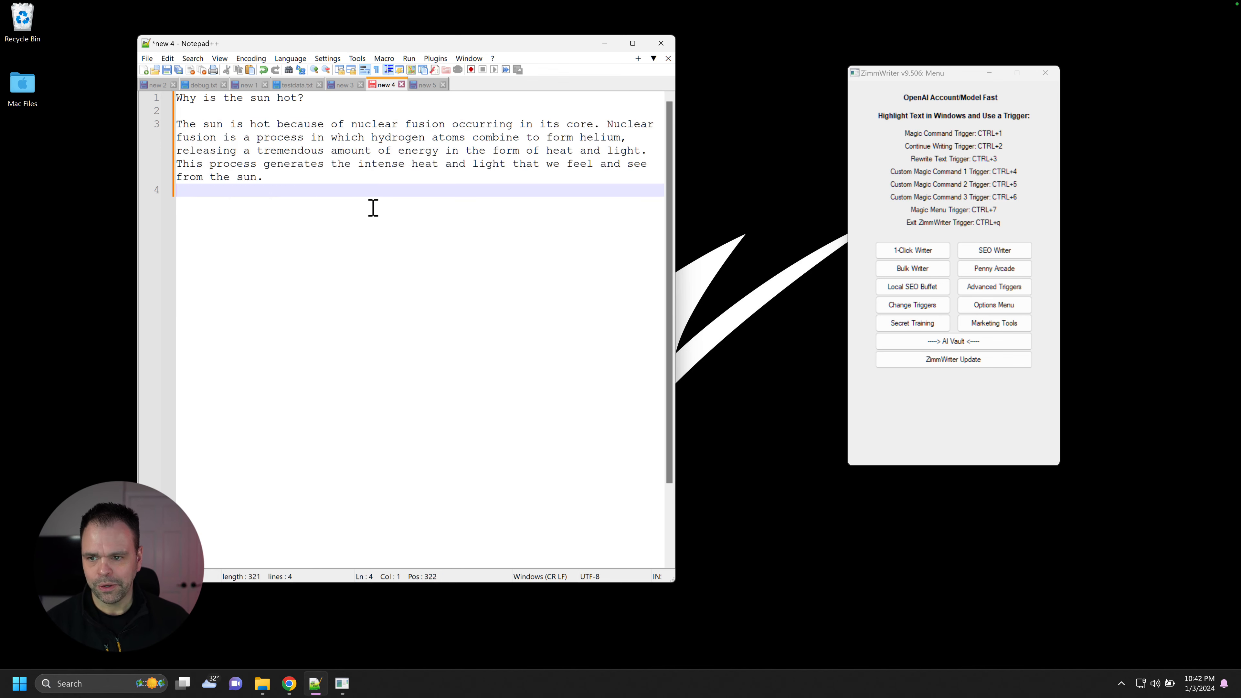
key("Return")
key("ctrl+v")
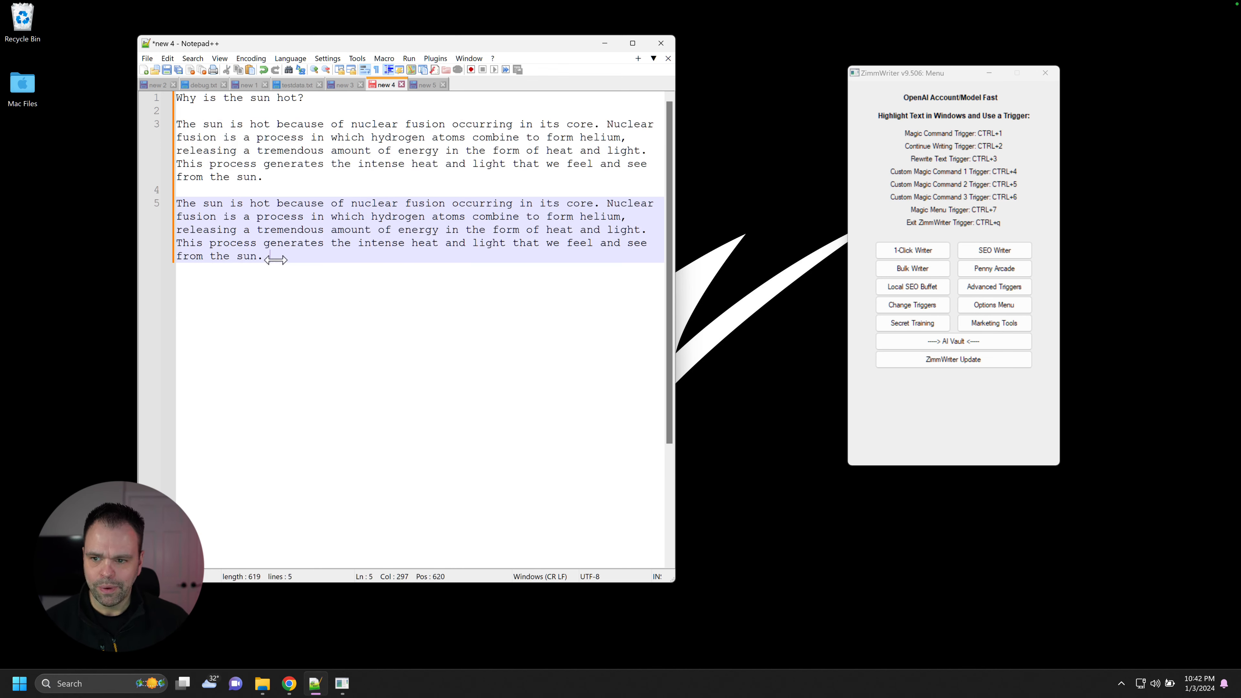
left_click_drag(273, 257, 158, 205)
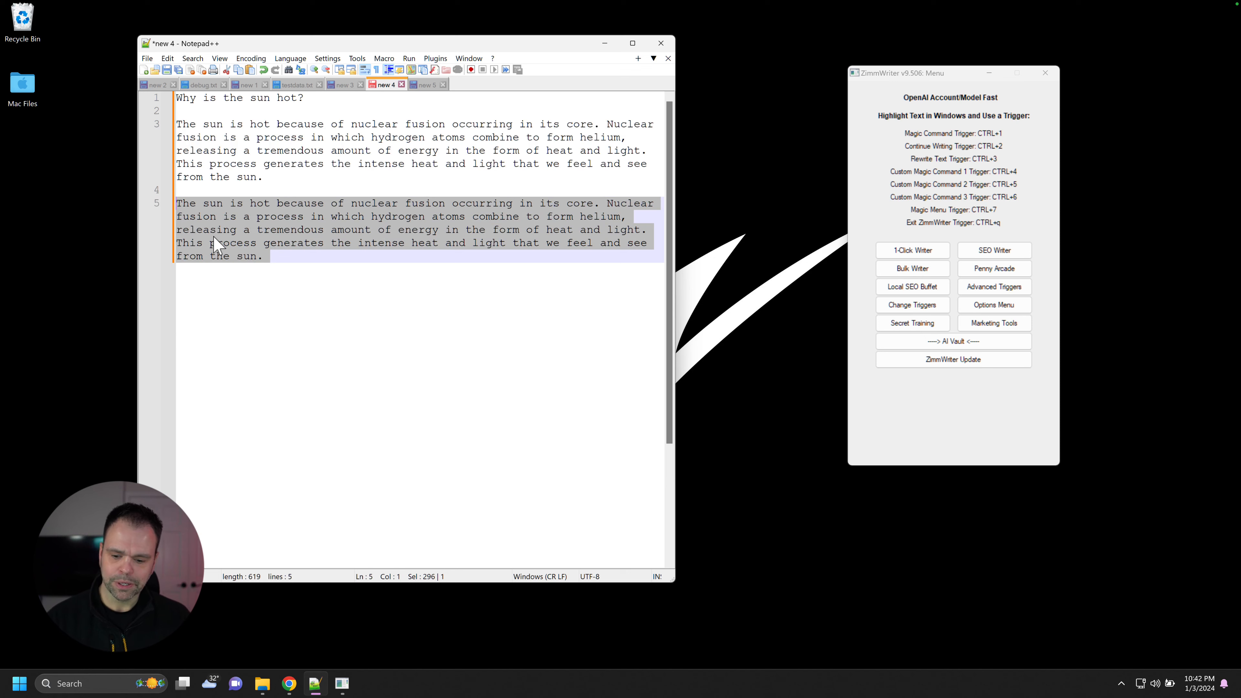
key("ctrl+1")
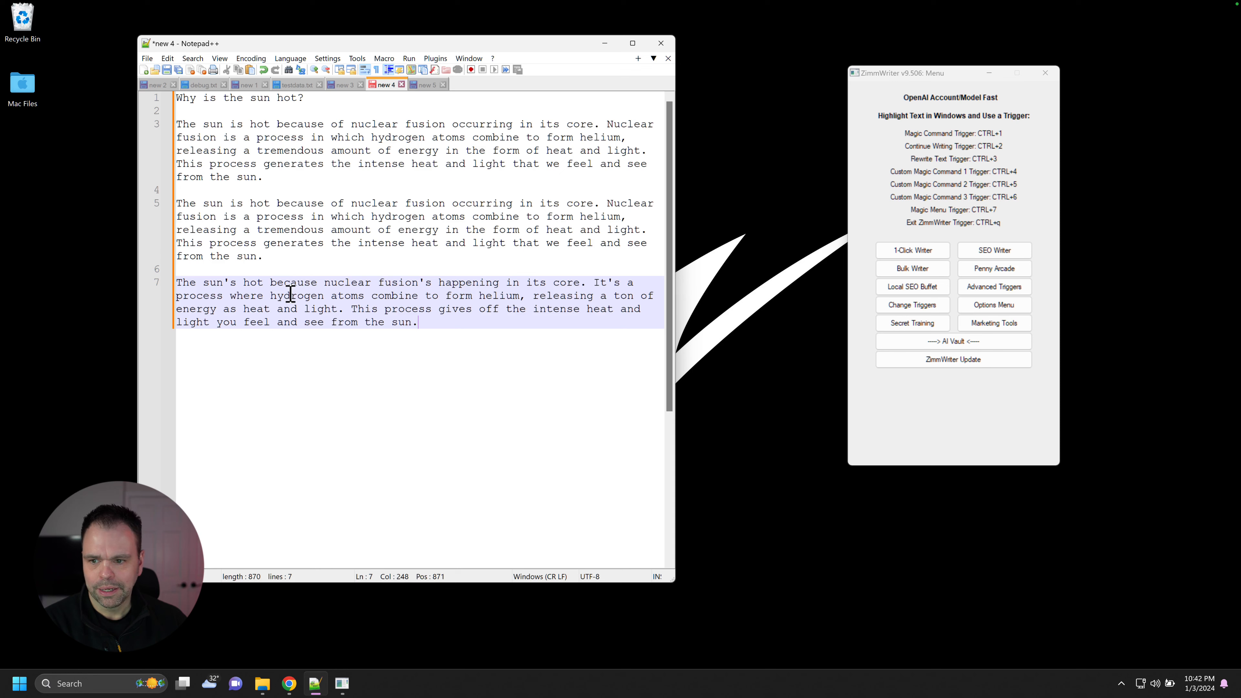
Compare the wording of the copied answer with its rewritten version below it.
left_click_drag(193, 199, 264, 257)
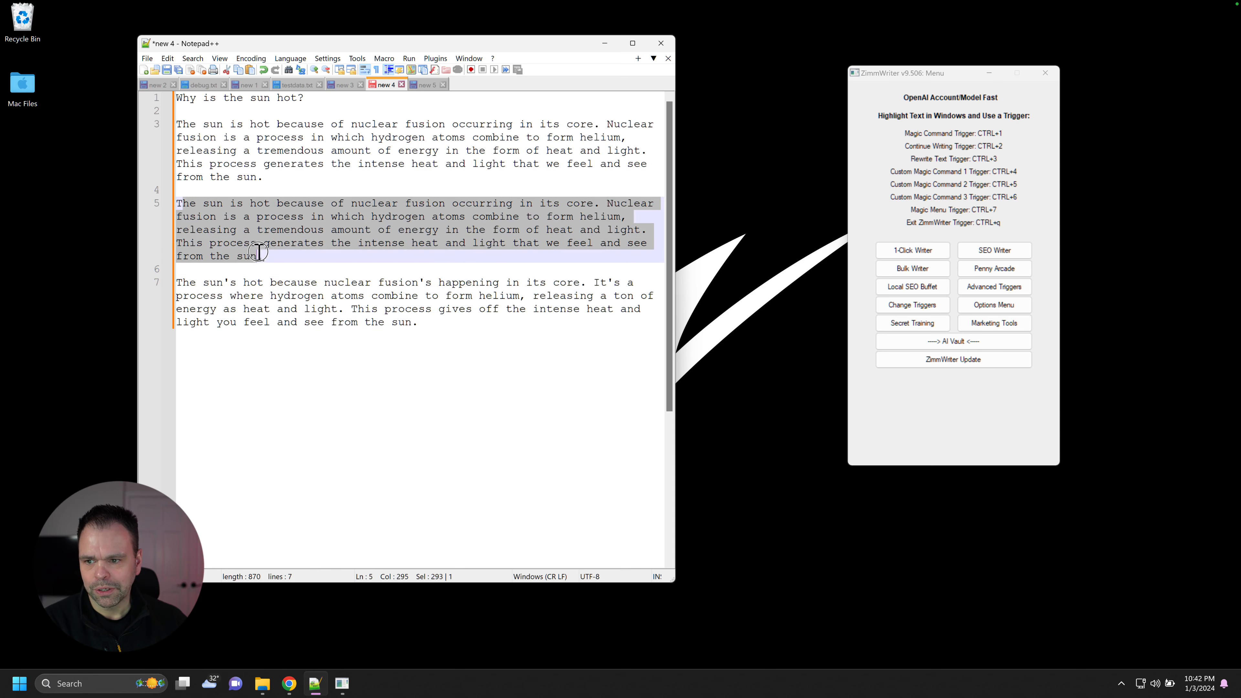
left_click_drag(197, 285, 423, 321)
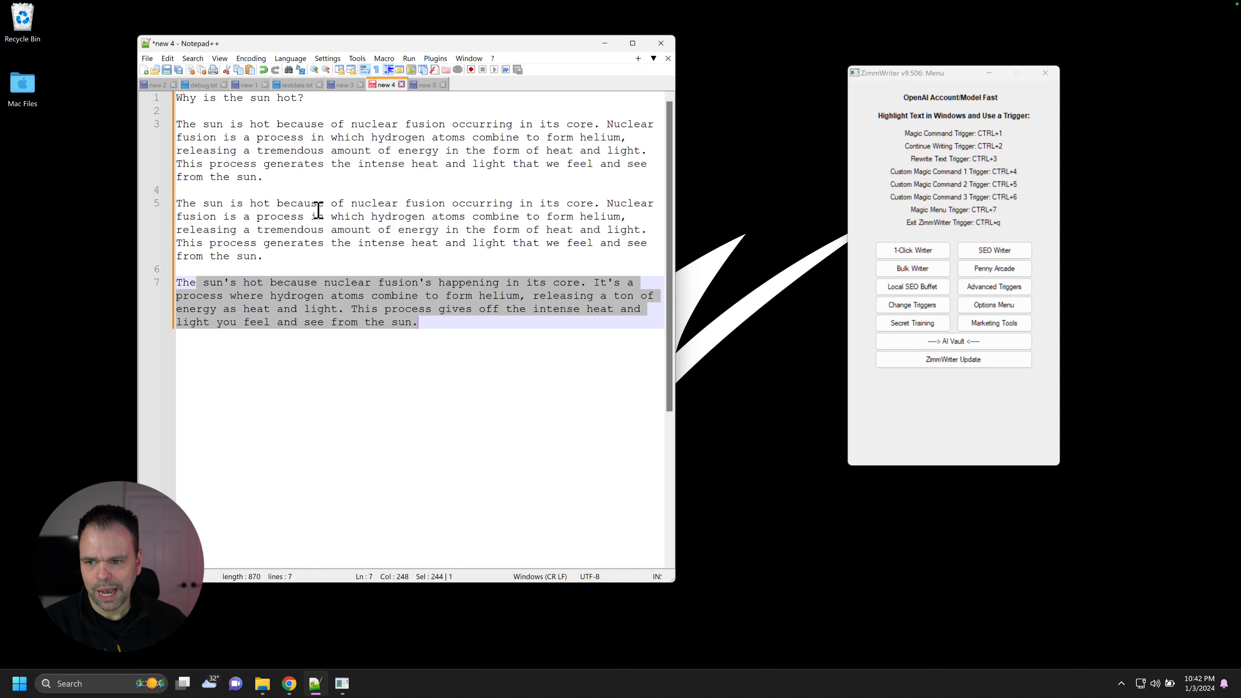
left_click(288, 295)
left_click_drag(304, 283, 525, 318)
left_click(569, 321)
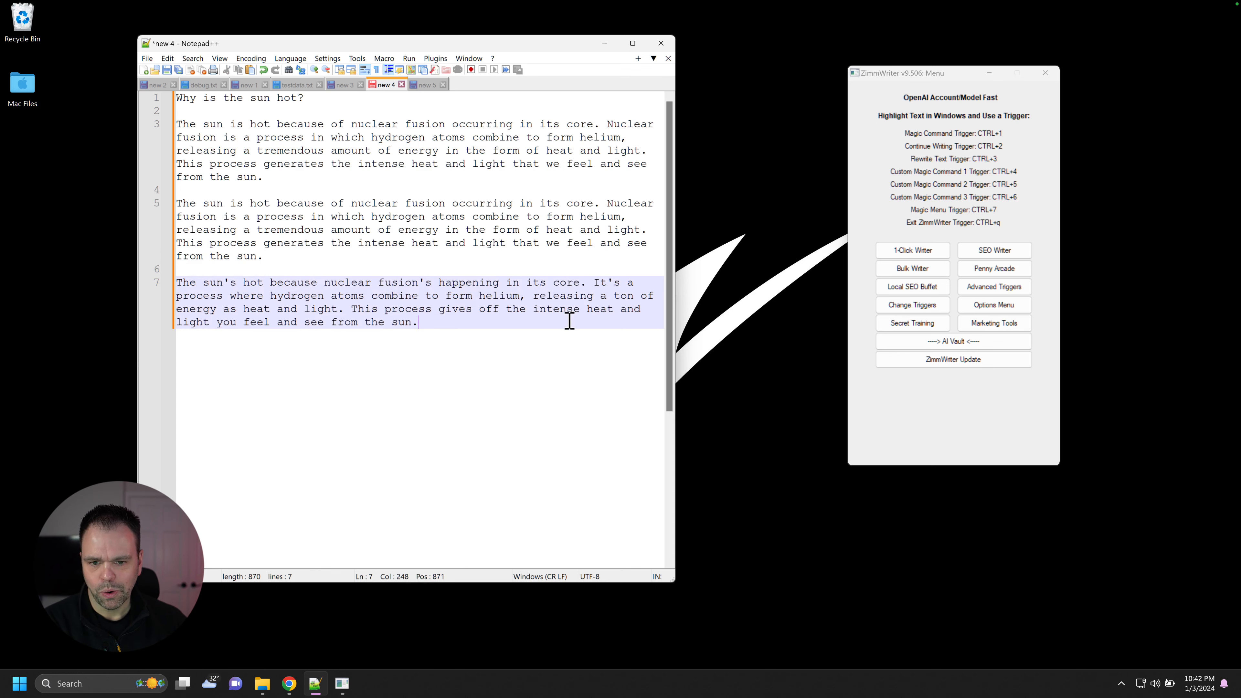
left_click_drag(278, 266, 167, 205)
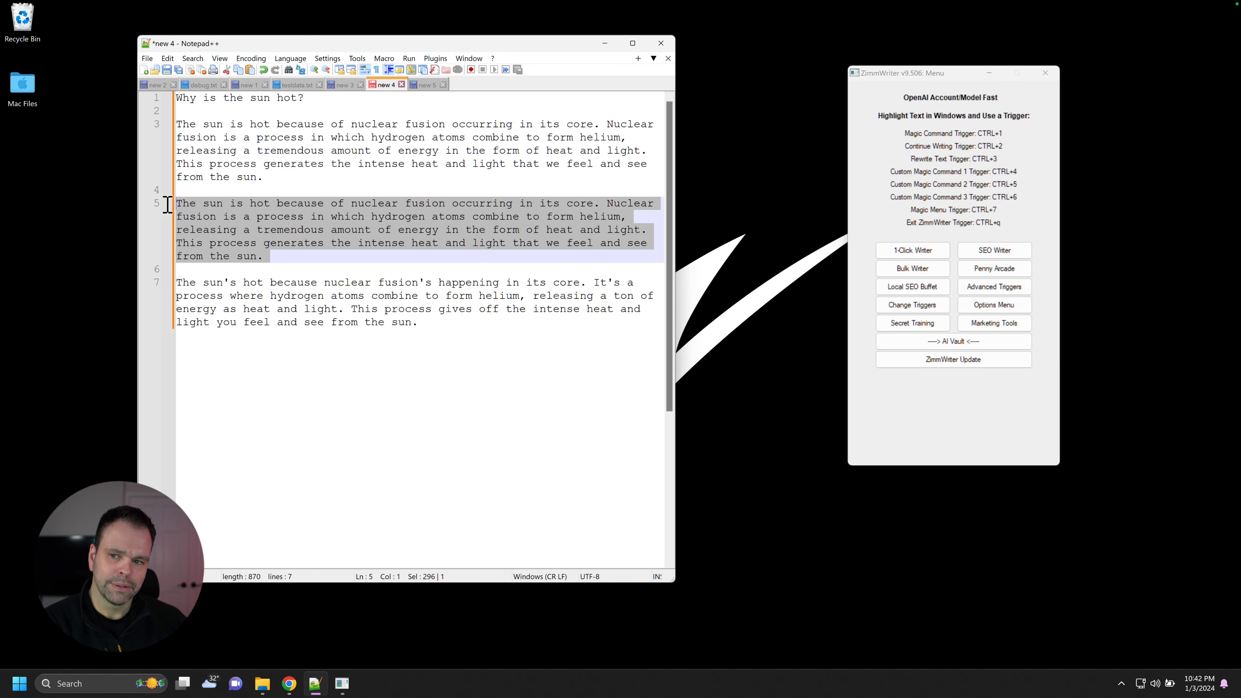
Restore "new 4" to only the question "Why is the sun hot?" and run the Magic Command trigger on it.
key("ctrl+a")
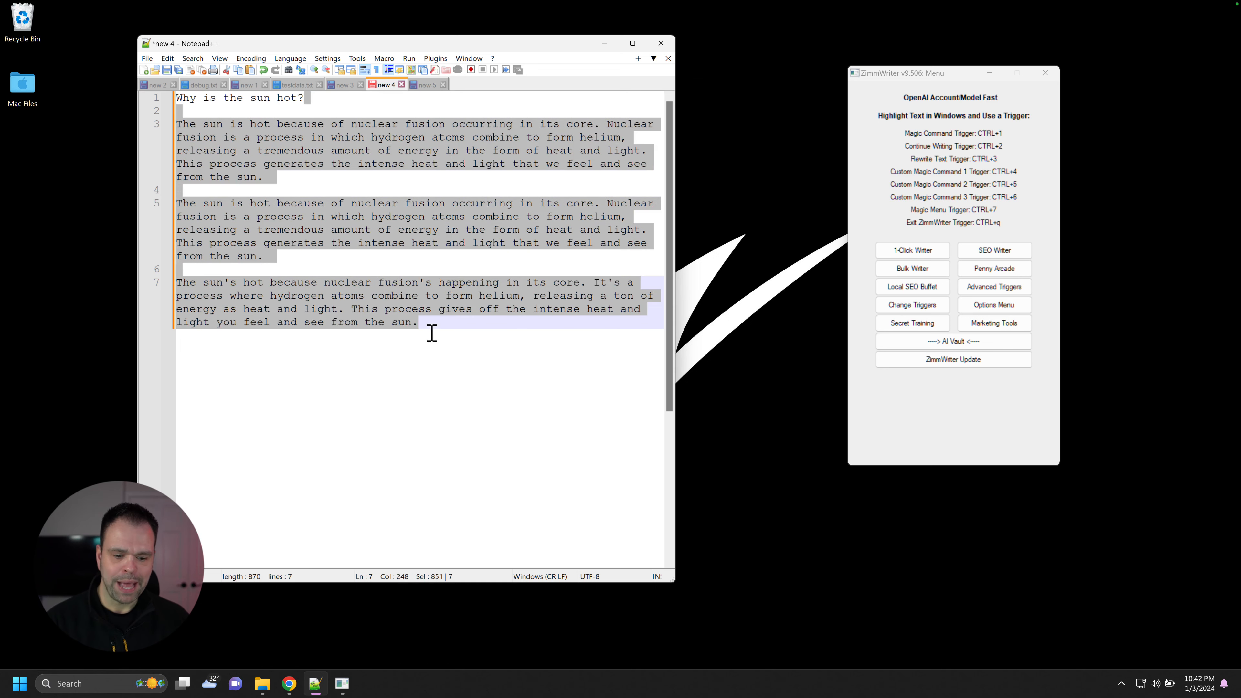
key("ctrl+z")
left_click_drag(327, 100, 111, 83)
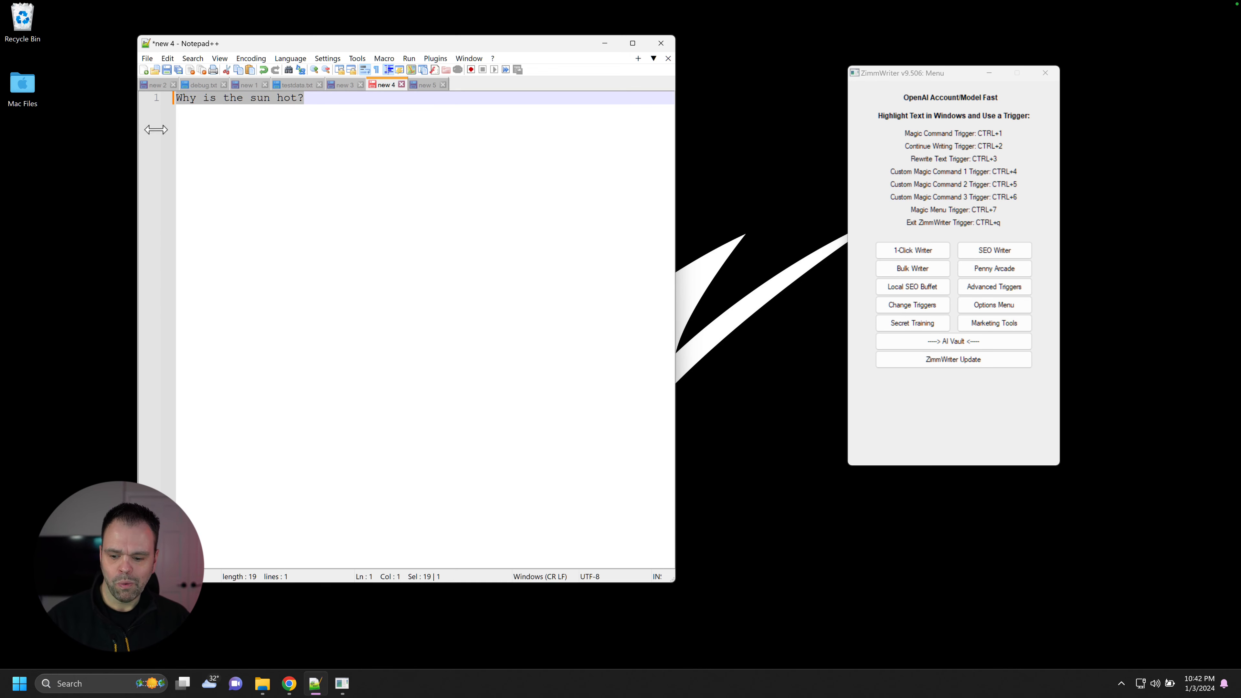
key("ctrl+1")
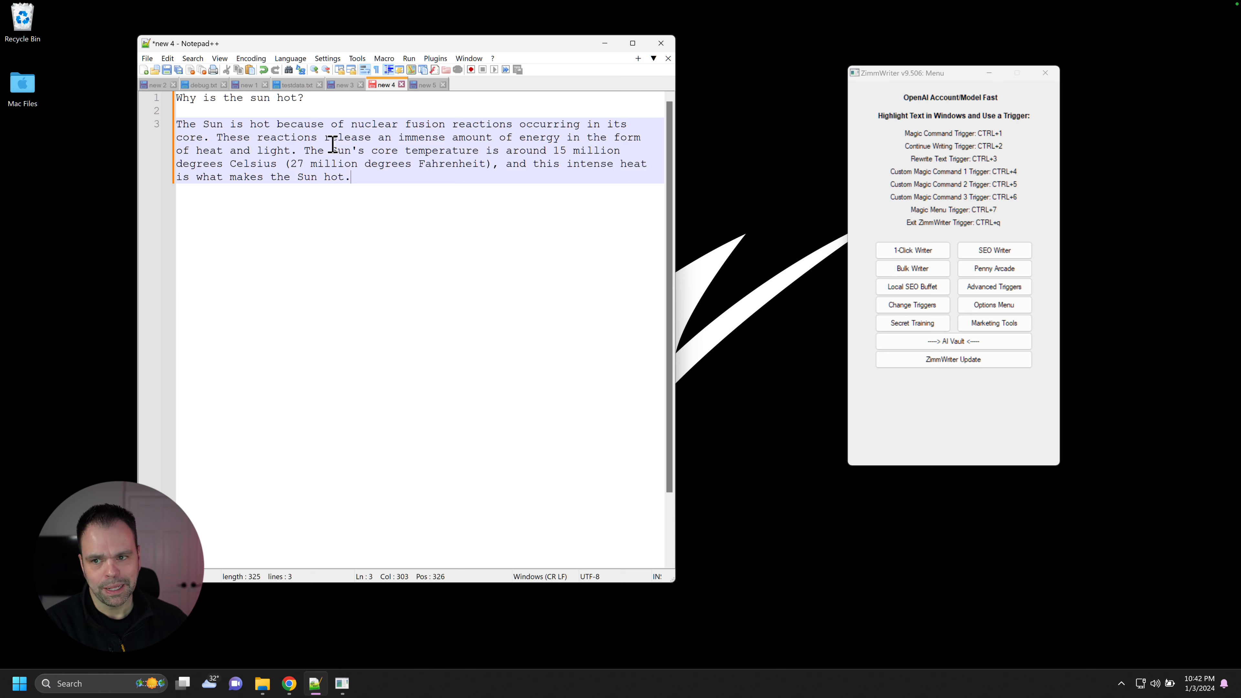
Delete the generated answer below the question "Why is the sun hot?".
left_click_drag(305, 99, 136, 88)
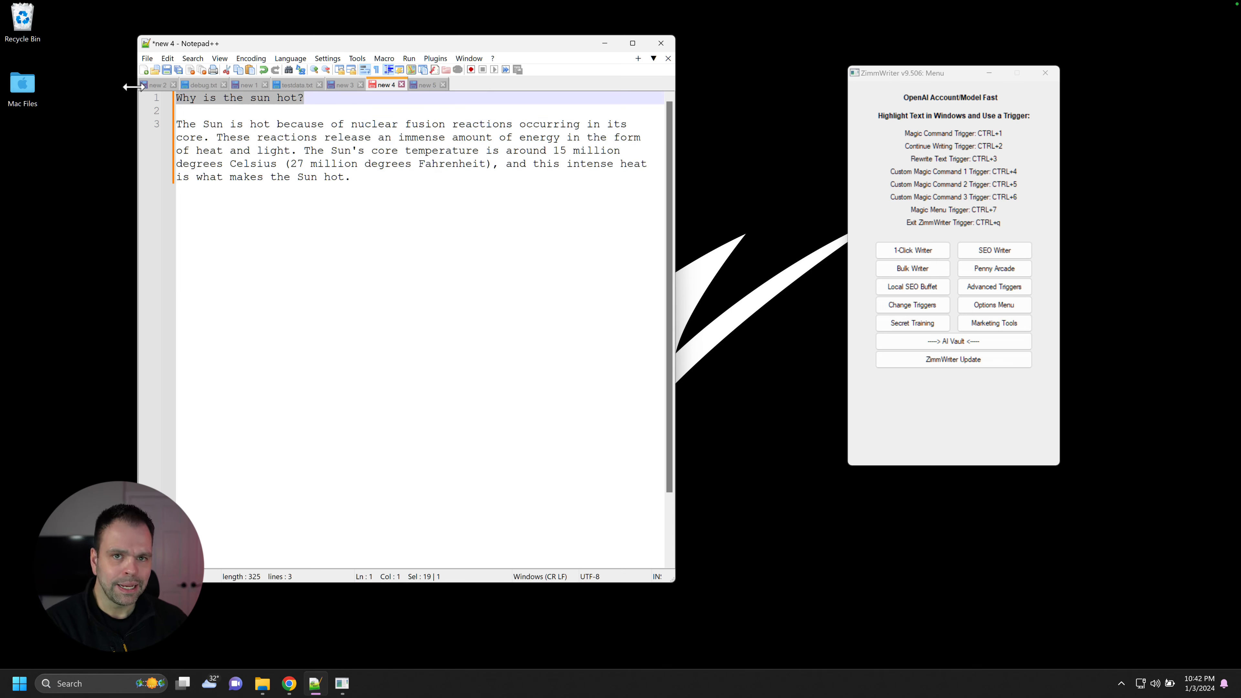
left_click_drag(315, 100, 554, 310)
key("BackSpace")
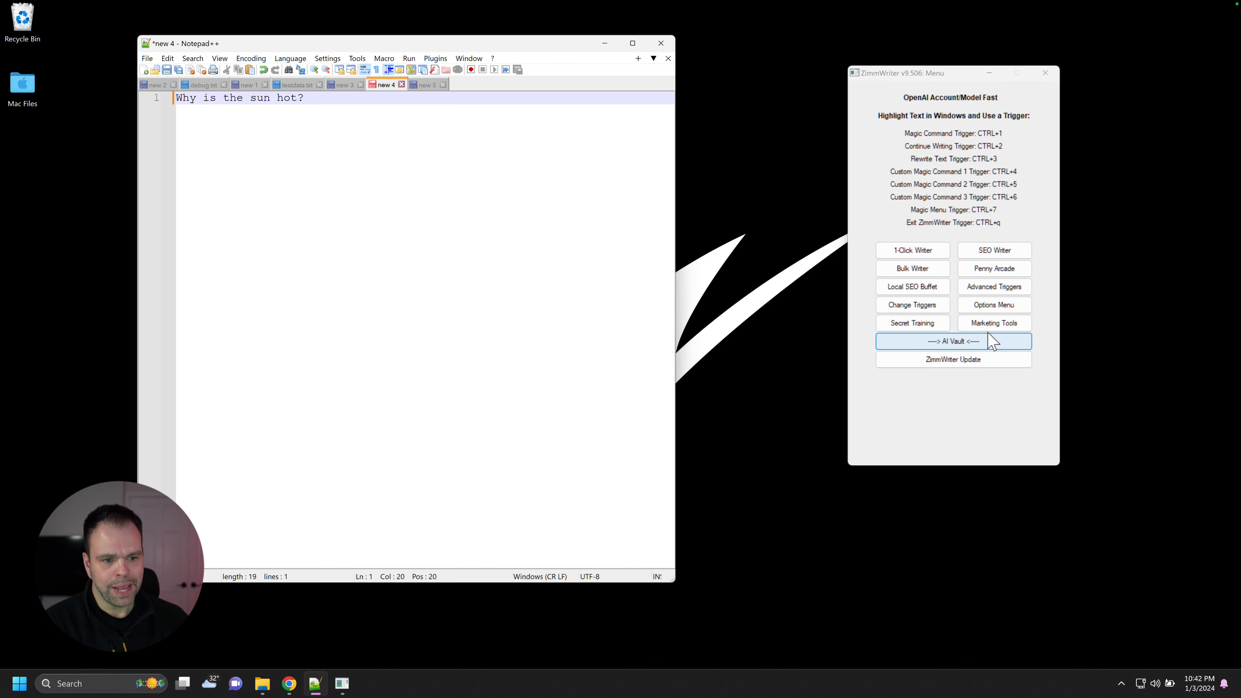
Enable "Don't Display Magic Command and Rewrite Input on Completion" in ZimmWriter's options, save them and close the dialog.
left_click(996, 307)
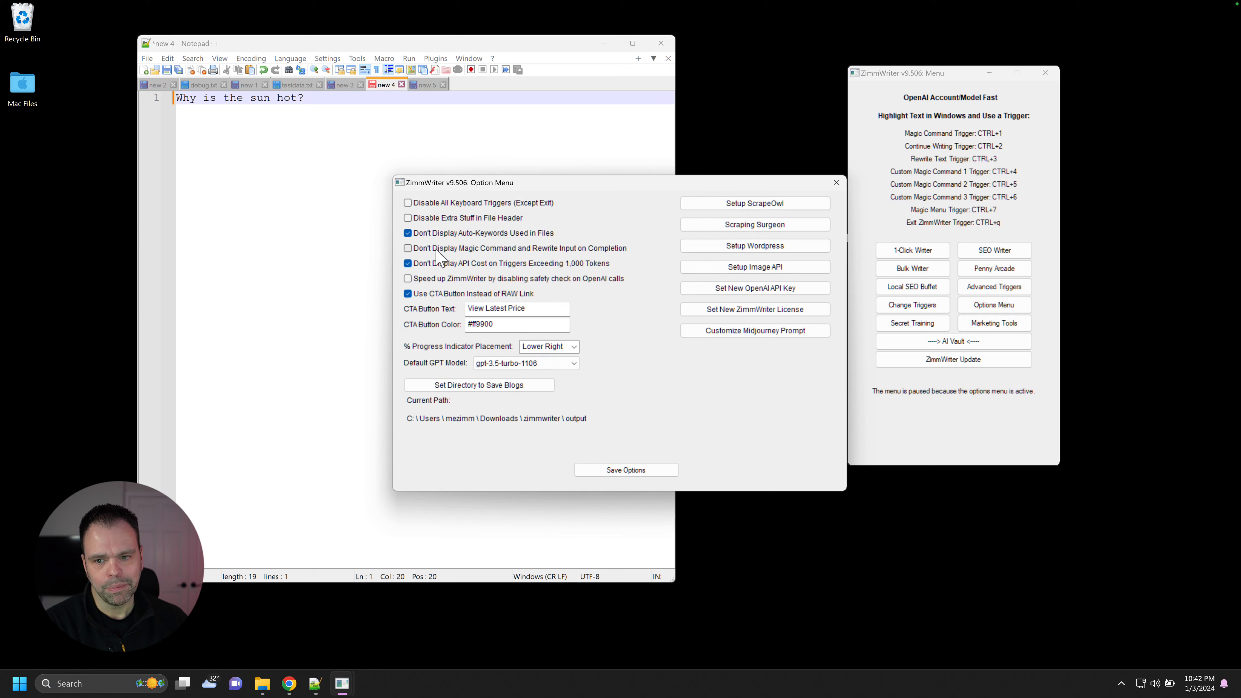
left_click(409, 249)
left_click(628, 470)
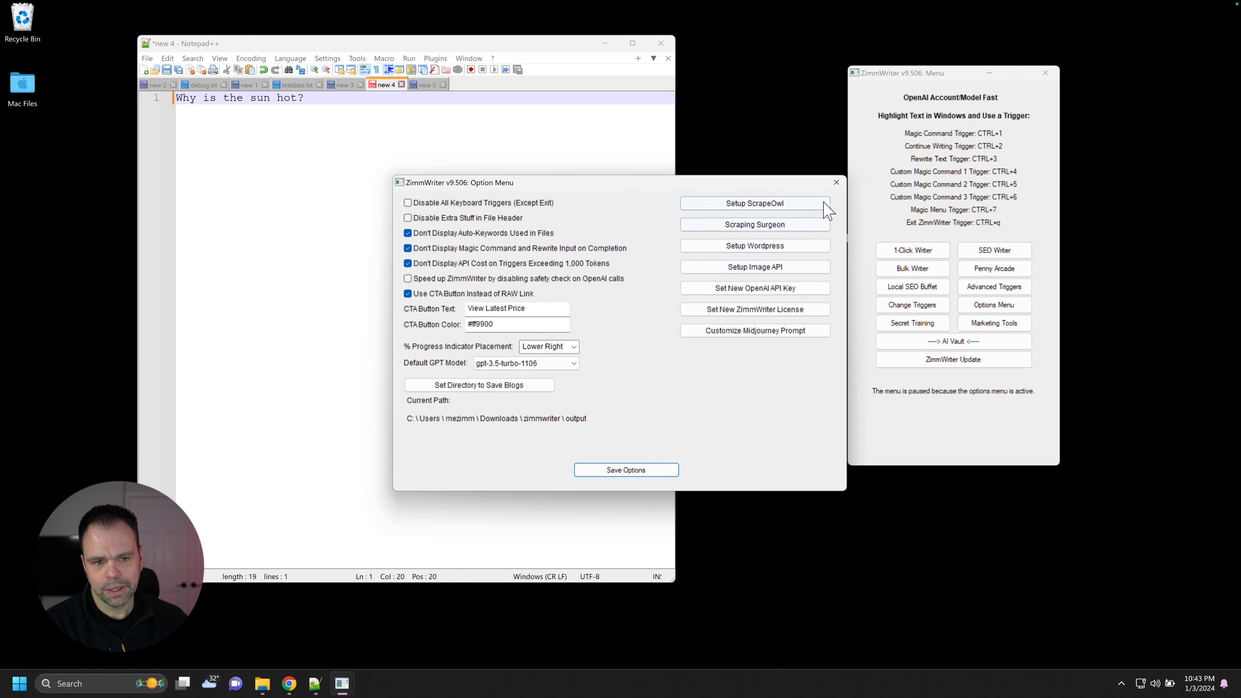
left_click(836, 183)
Run the Magic Command trigger on "Why is the sun hot?" in "new 4", and undo and redo the text replacement.
left_click(372, 108)
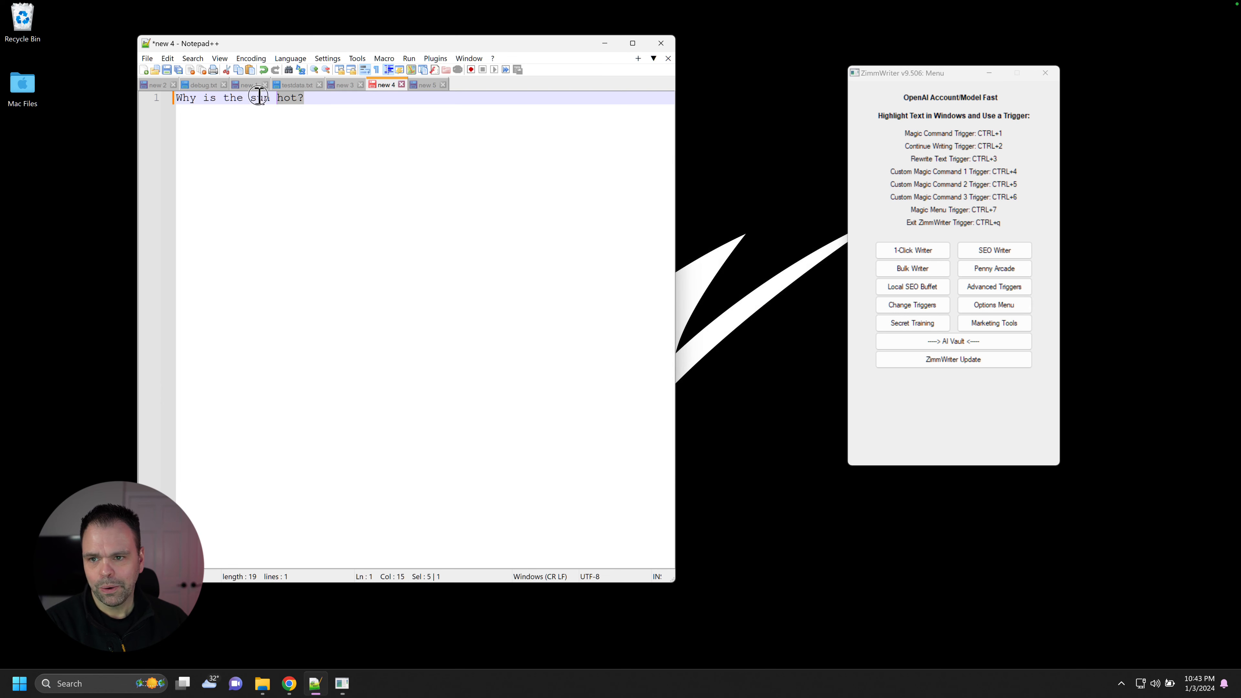
key("ctrl+a")
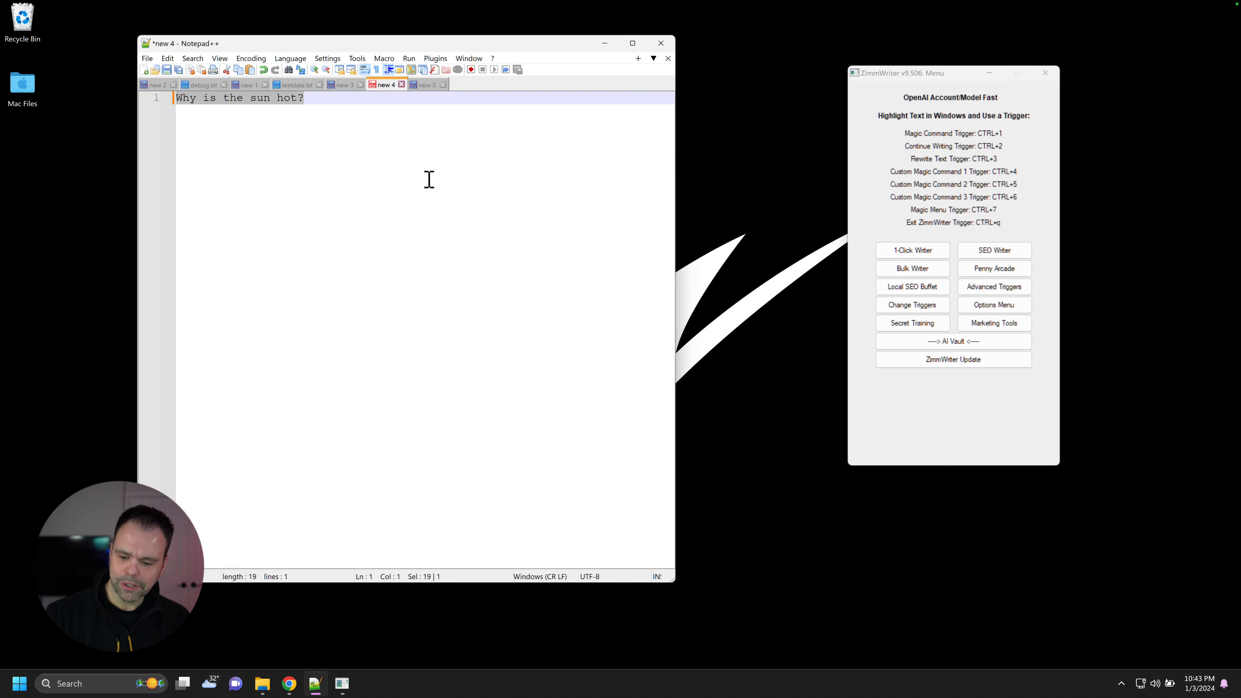
key("ctrl+1")
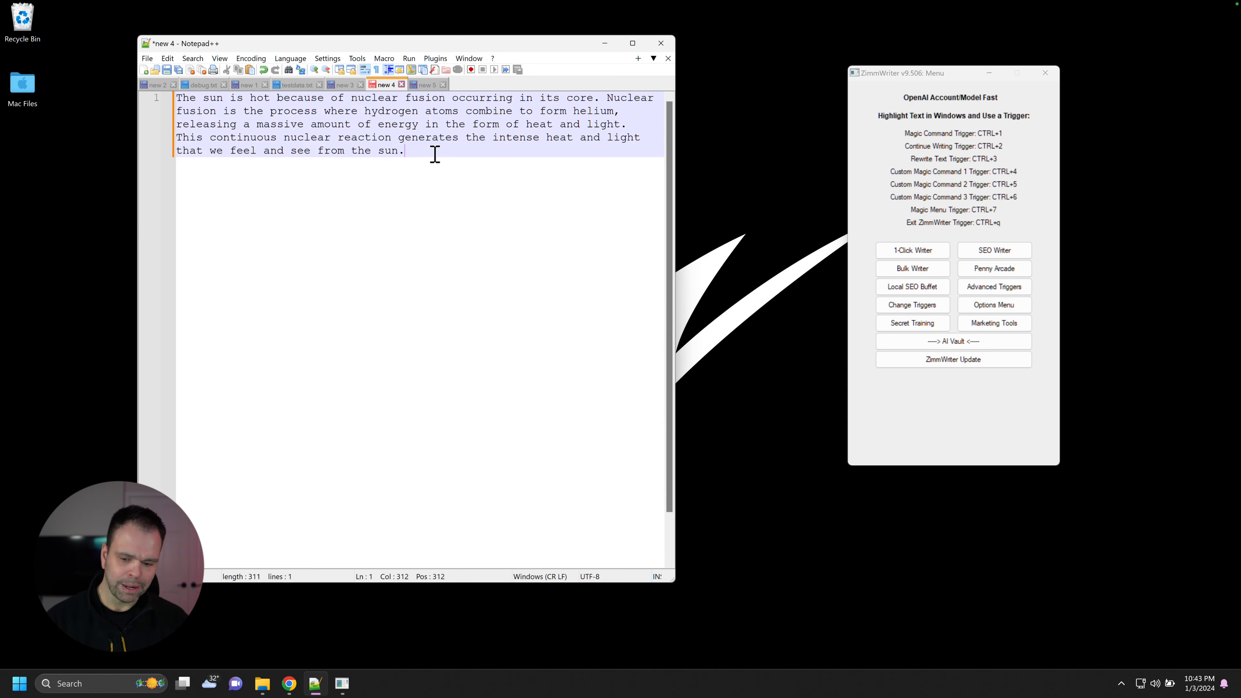
key("ctrl+z")
key("ctrl+y")
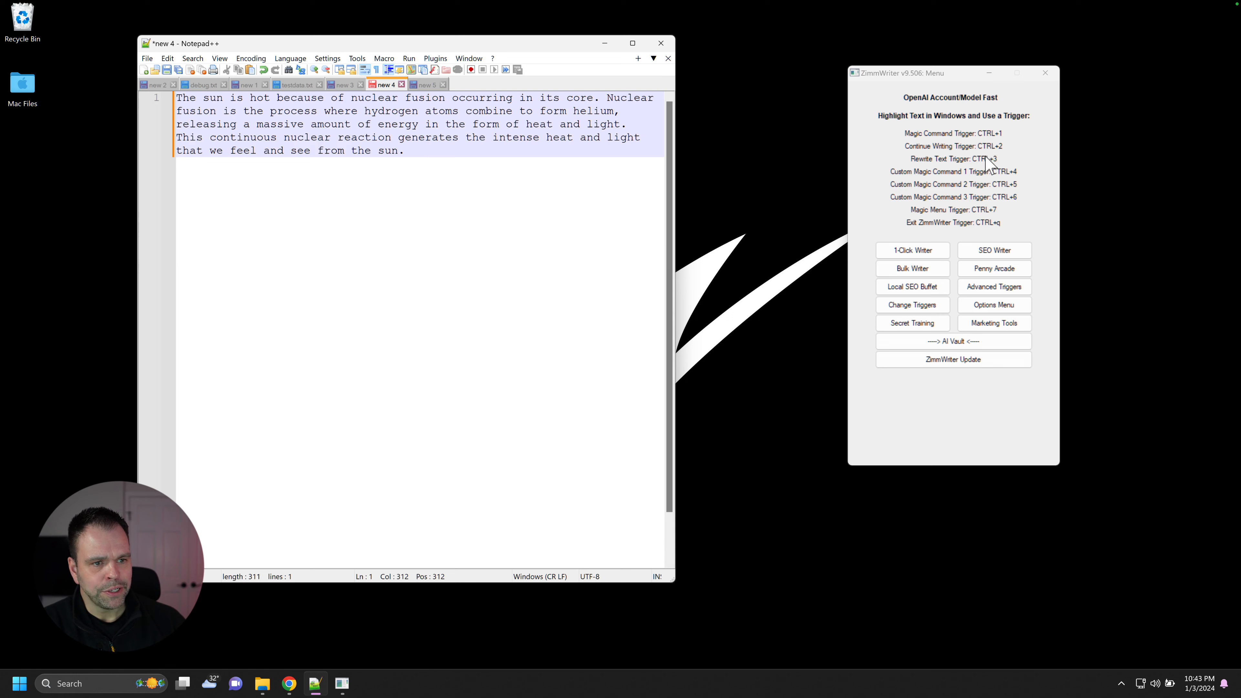
Review ZimmWriter's trigger hotkey configuration and its prefix choices, keep CTRL selected, and close it without saving.
left_click(912, 308)
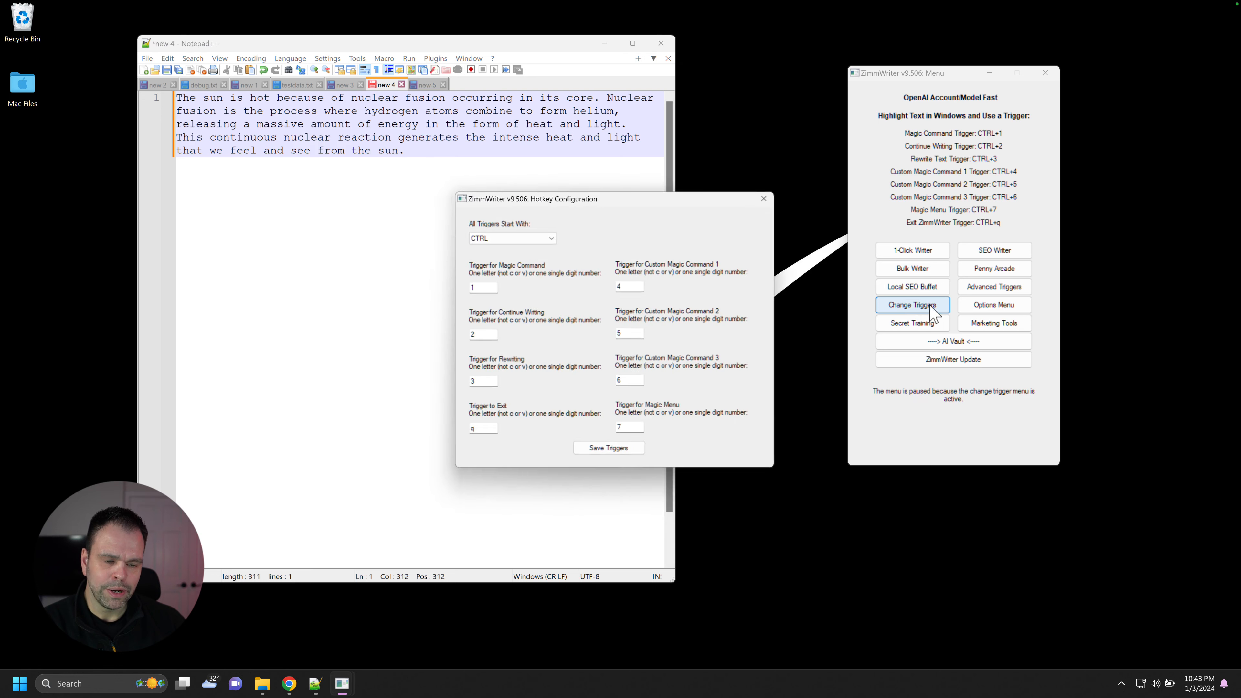
left_click(501, 239)
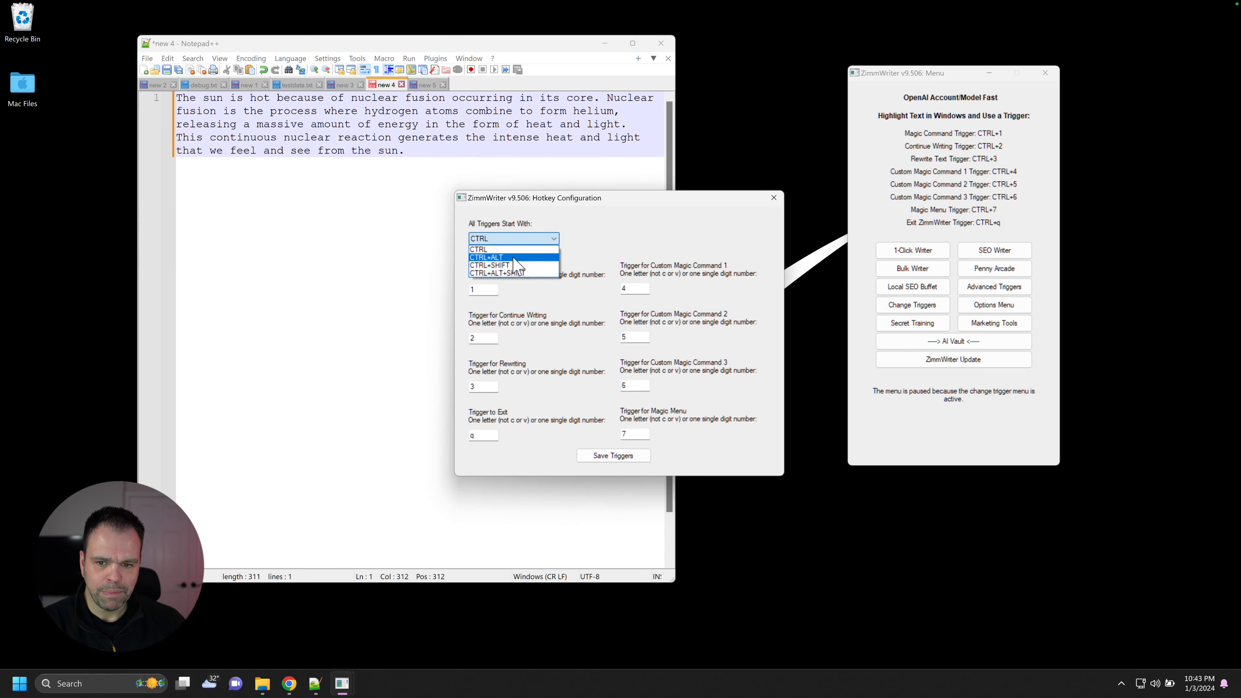
left_click(488, 249)
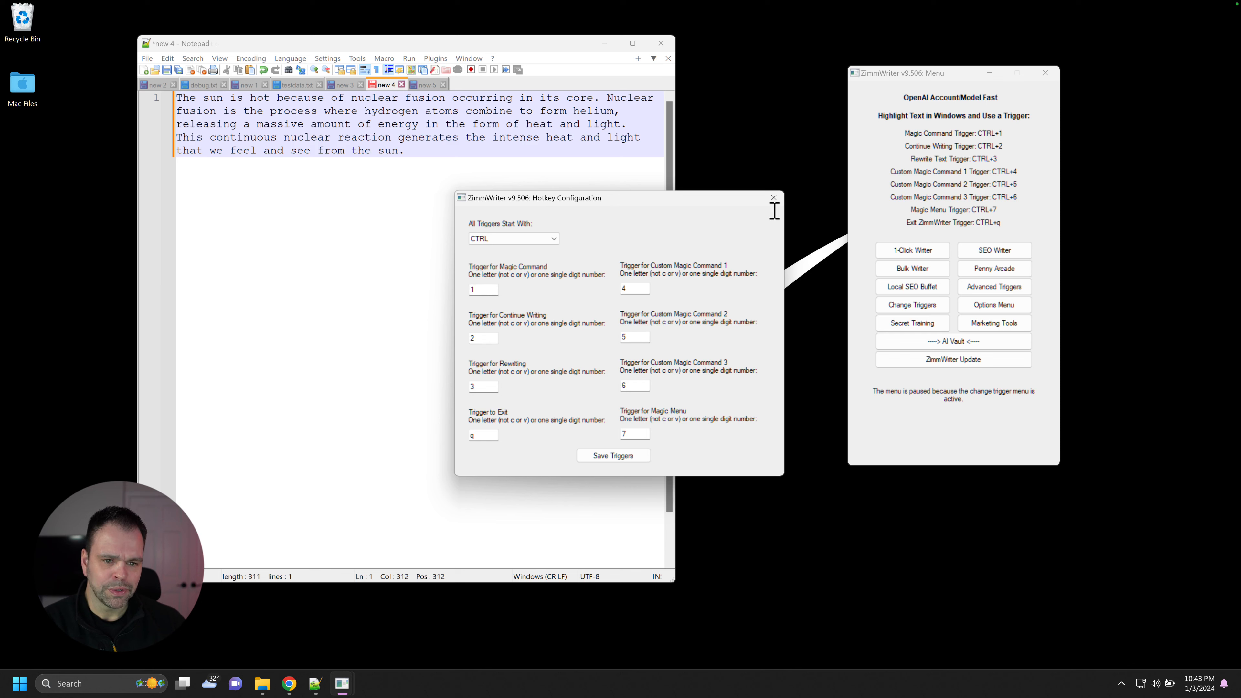
left_click(773, 198)
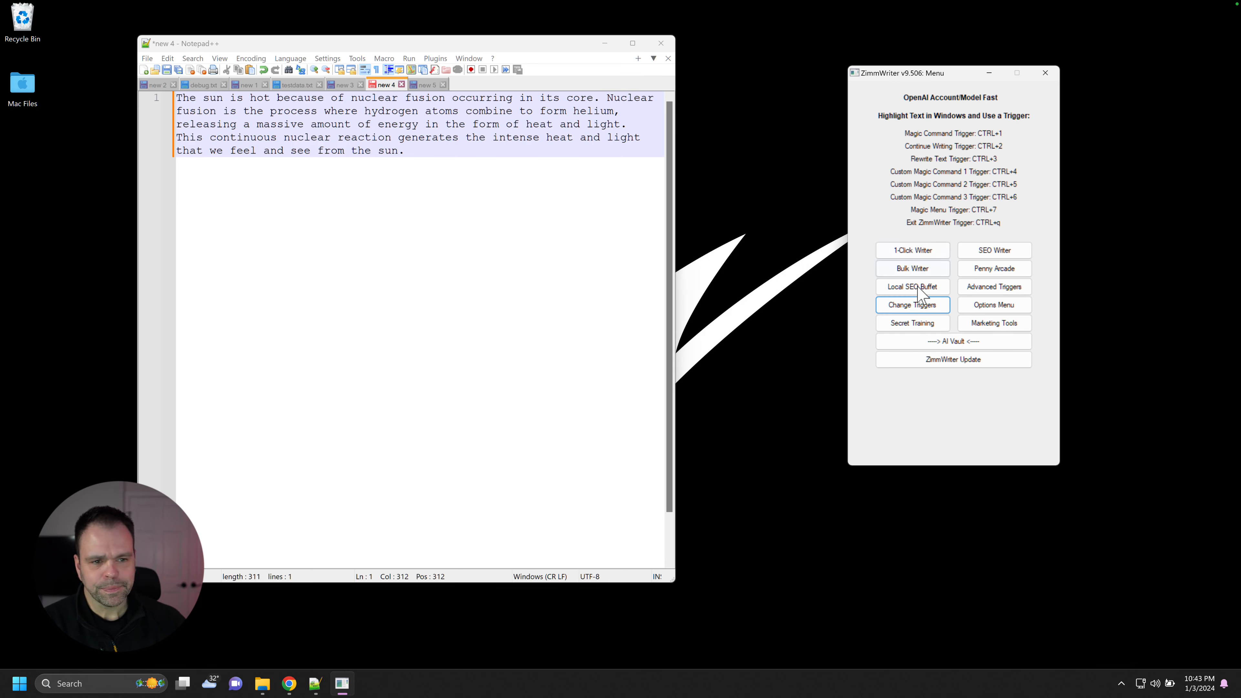
left_click(915, 304)
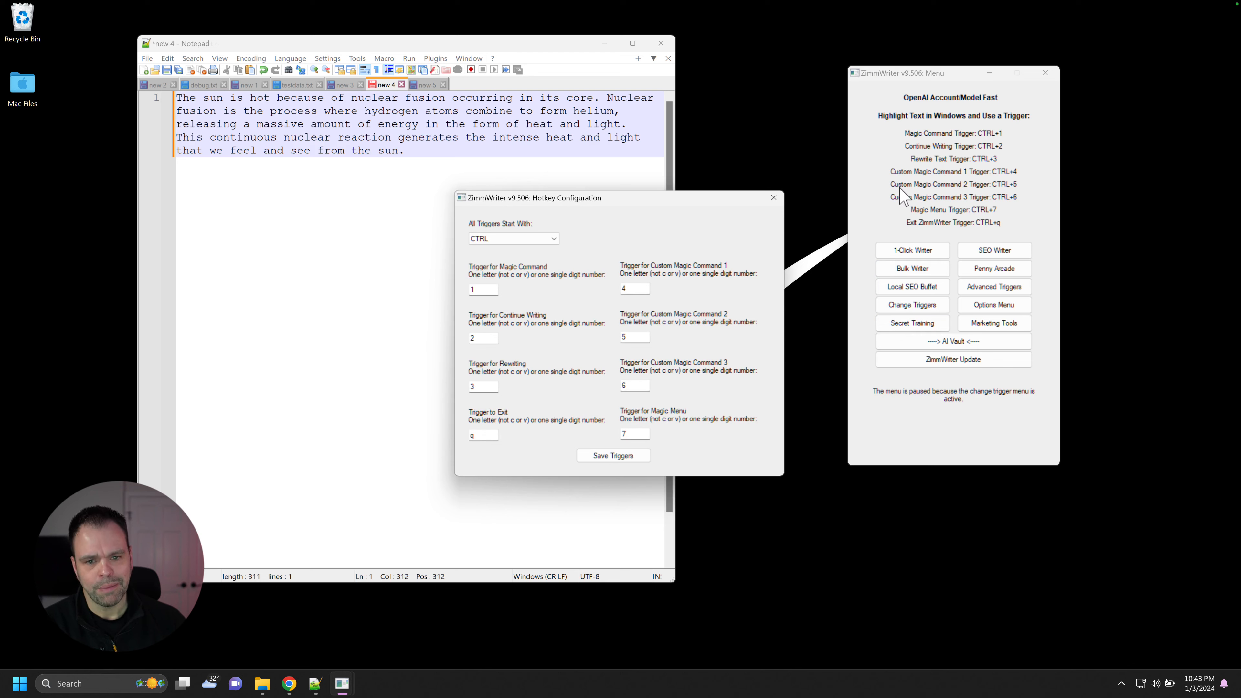
left_click(774, 197)
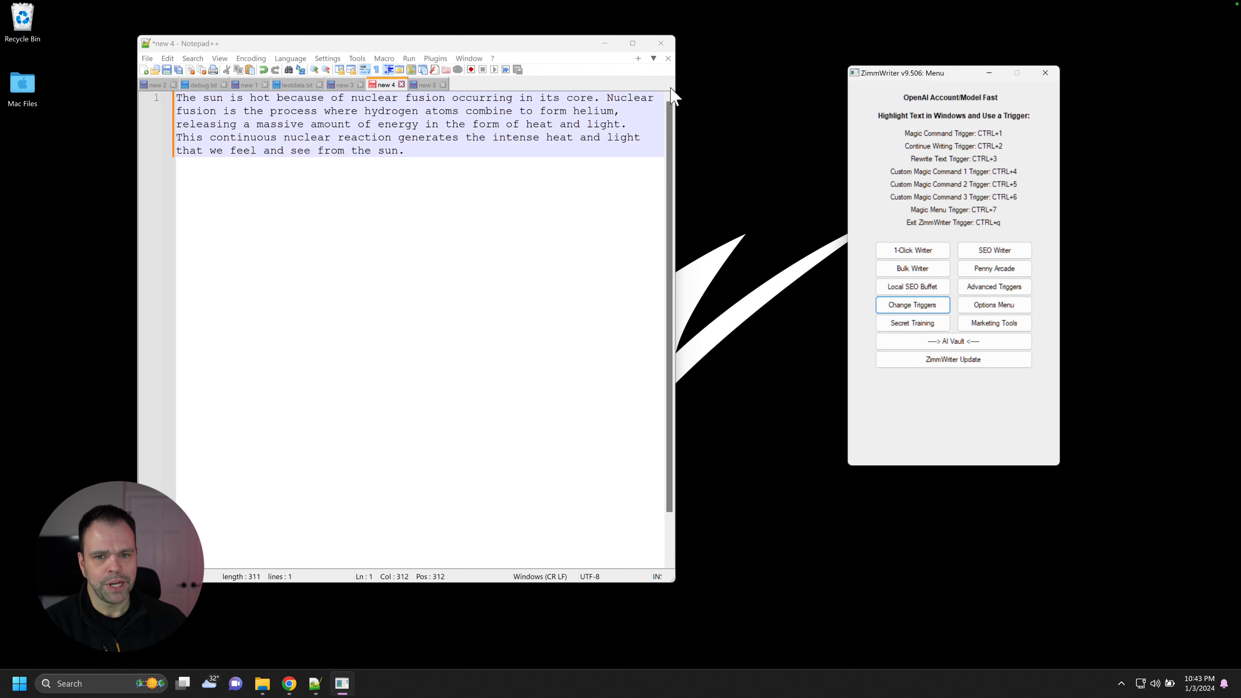
Minimize the Notepad++ window and view ZimmWriter's Advanced Triggers settings before closing them.
left_click(605, 43)
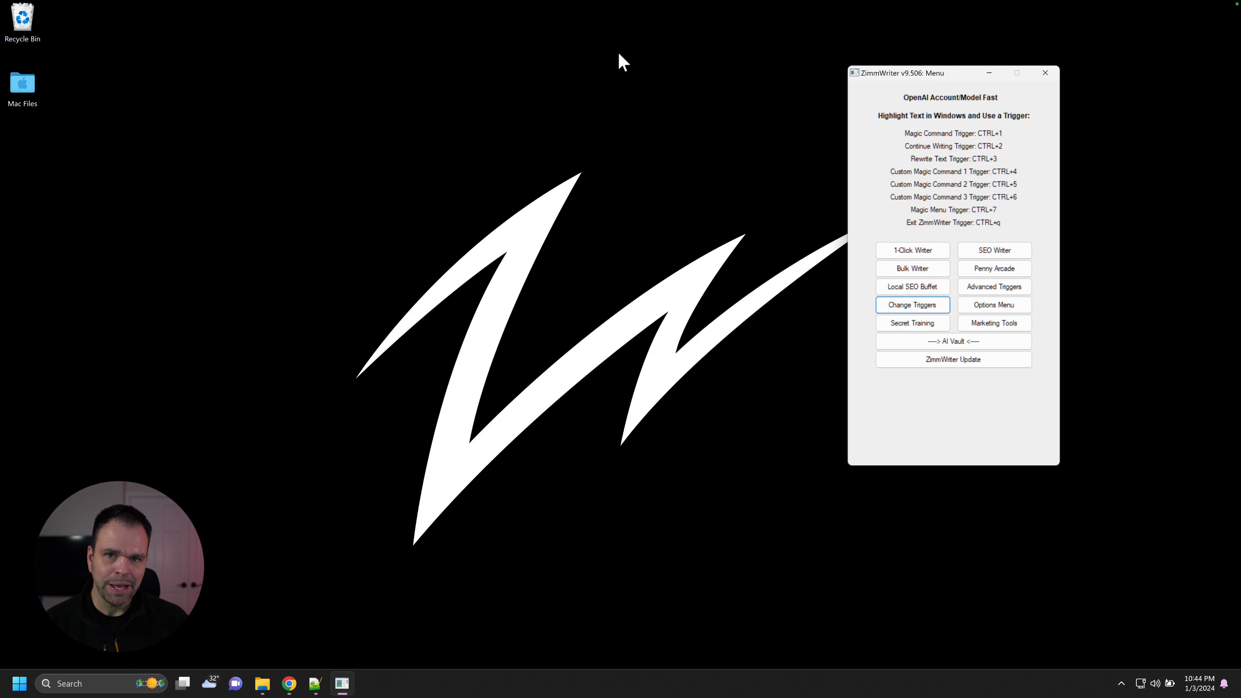
left_click(993, 287)
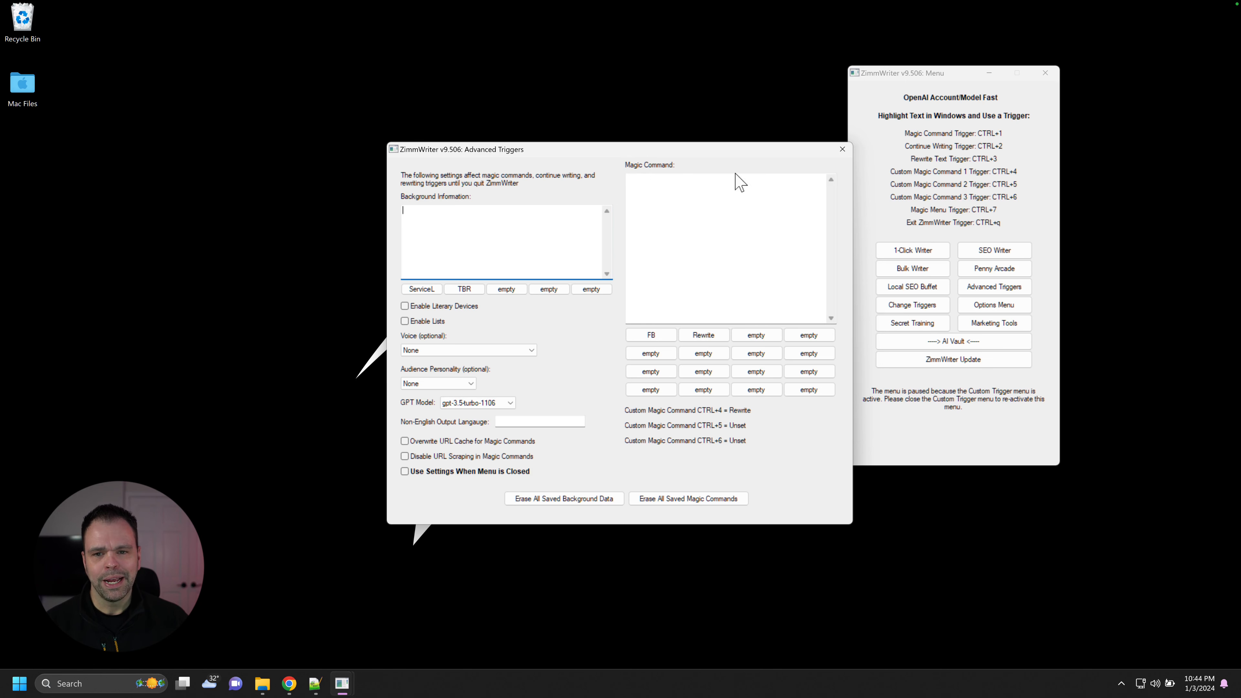
left_click(842, 149)
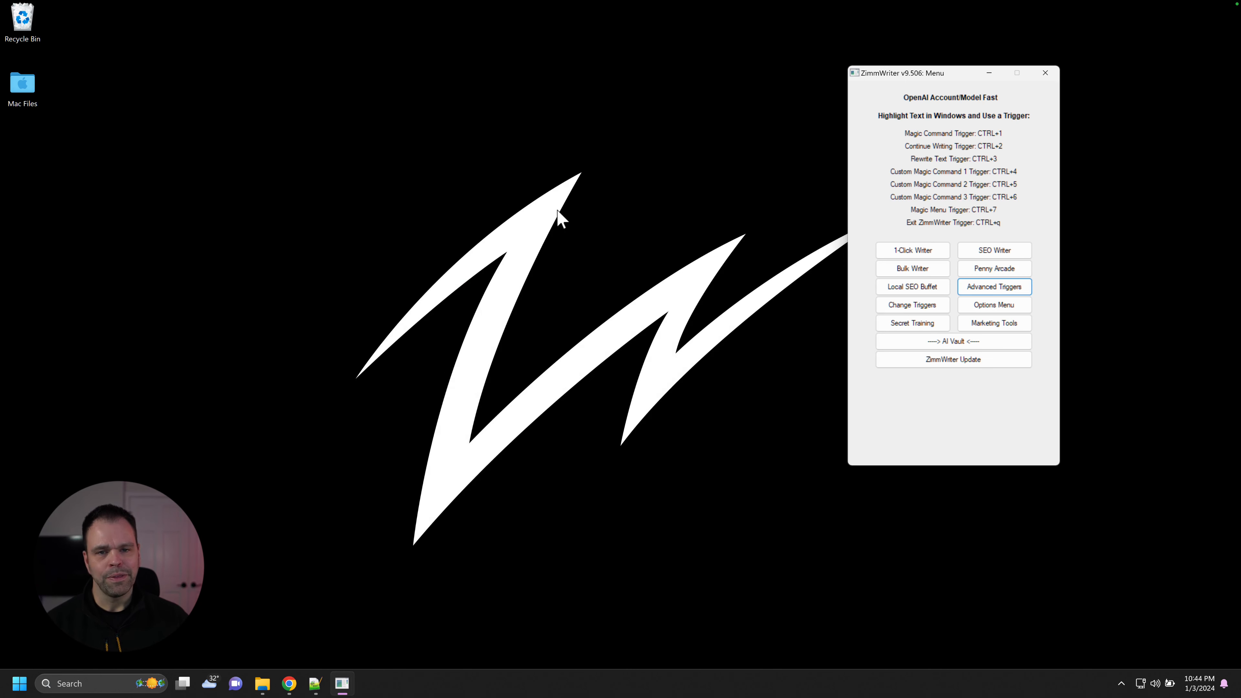